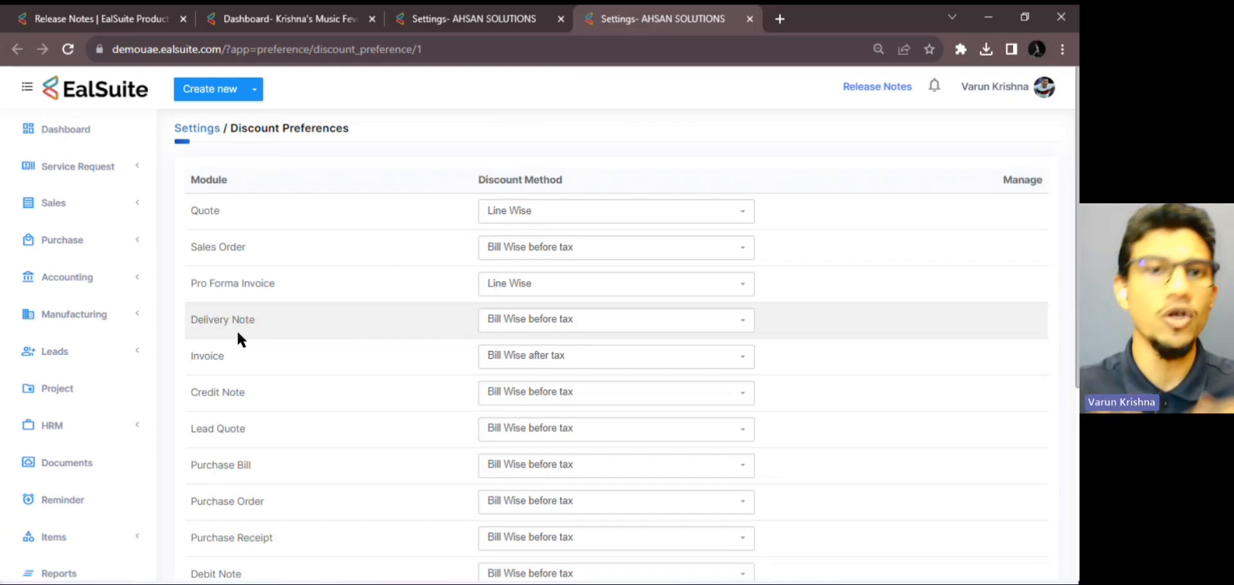
# Step: Open the sales invoices list in a new browser tab and start a new invoice
pyautogui.click(68, 204)
pyautogui.middleClick(38, 250)
pyautogui.click(721, 24)
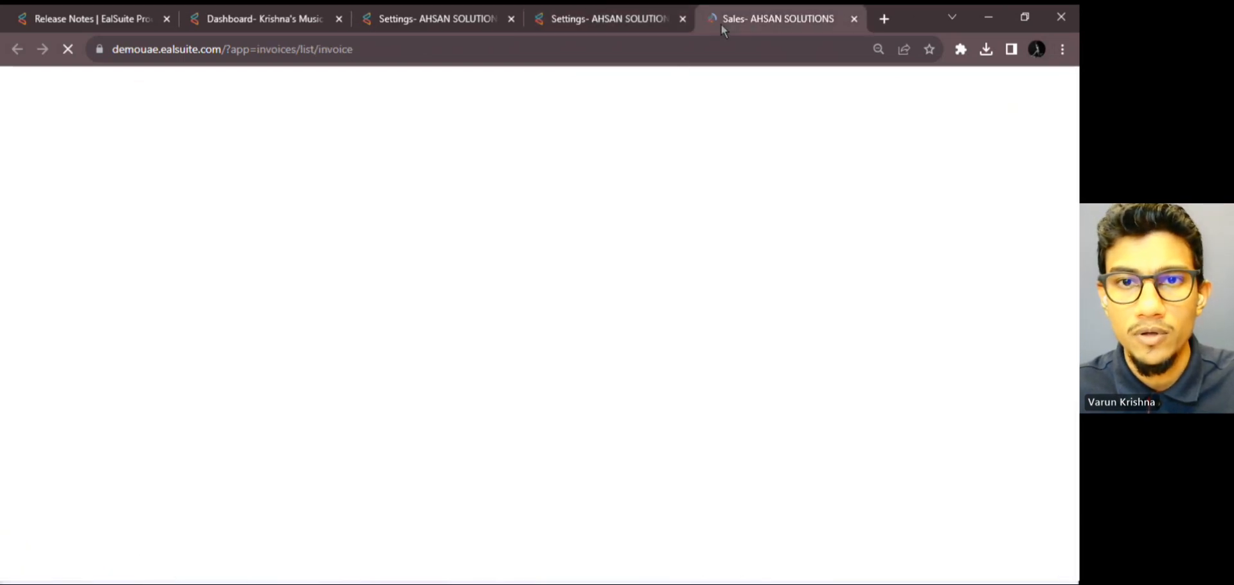
pyautogui.click(1022, 129)
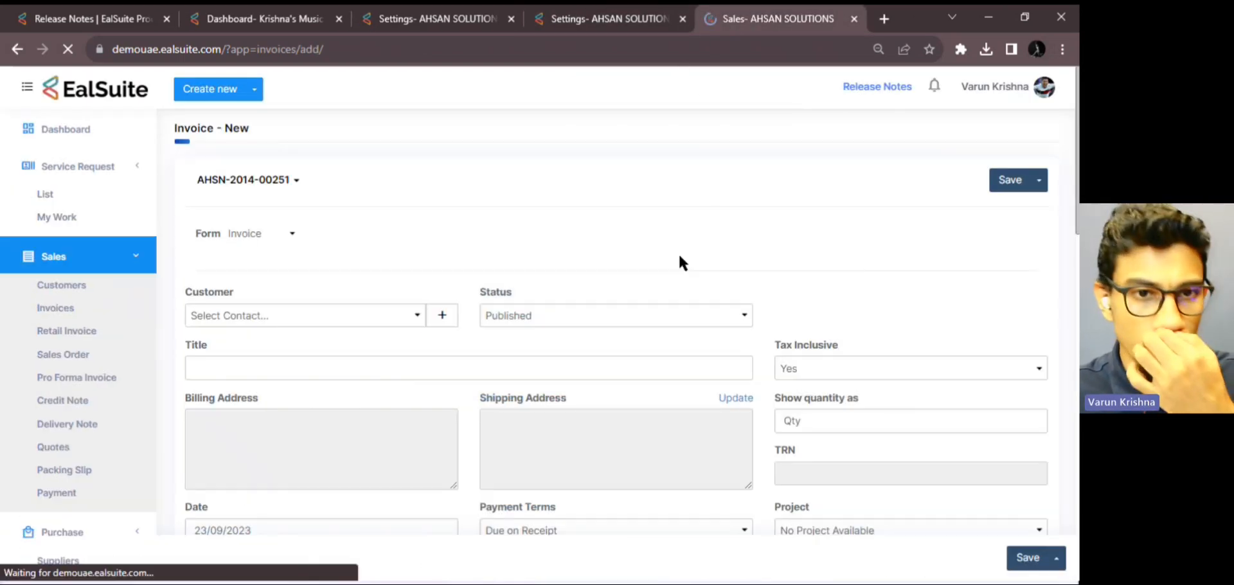
# Step: Examine the discount method options offered in the new invoice form
pyautogui.scroll(-5, 1067, 310)
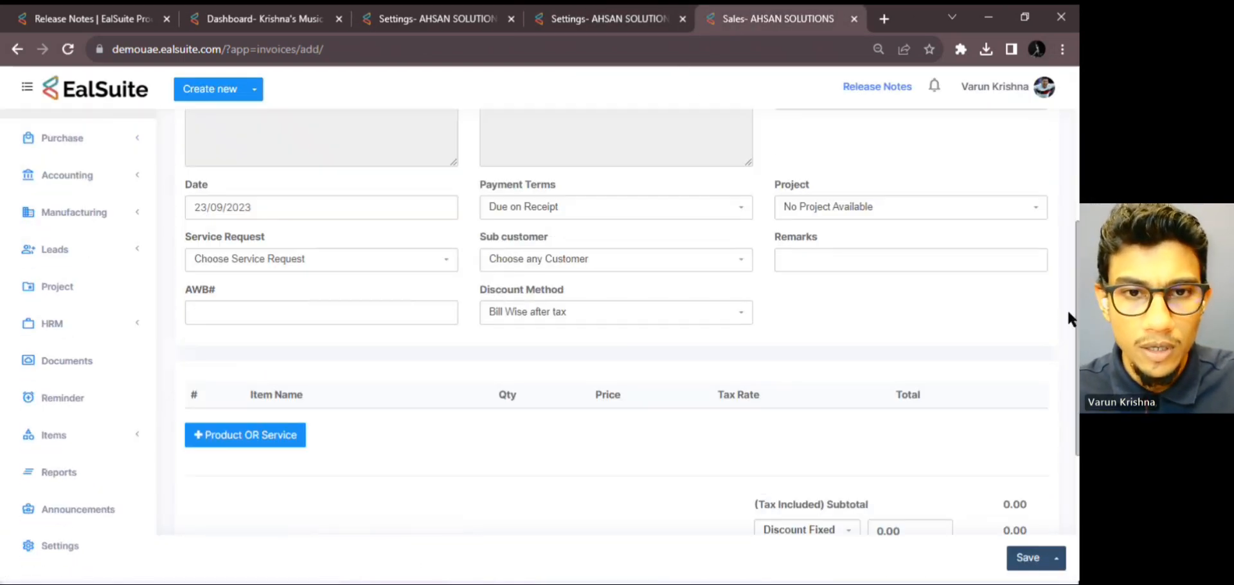
pyautogui.click(549, 321)
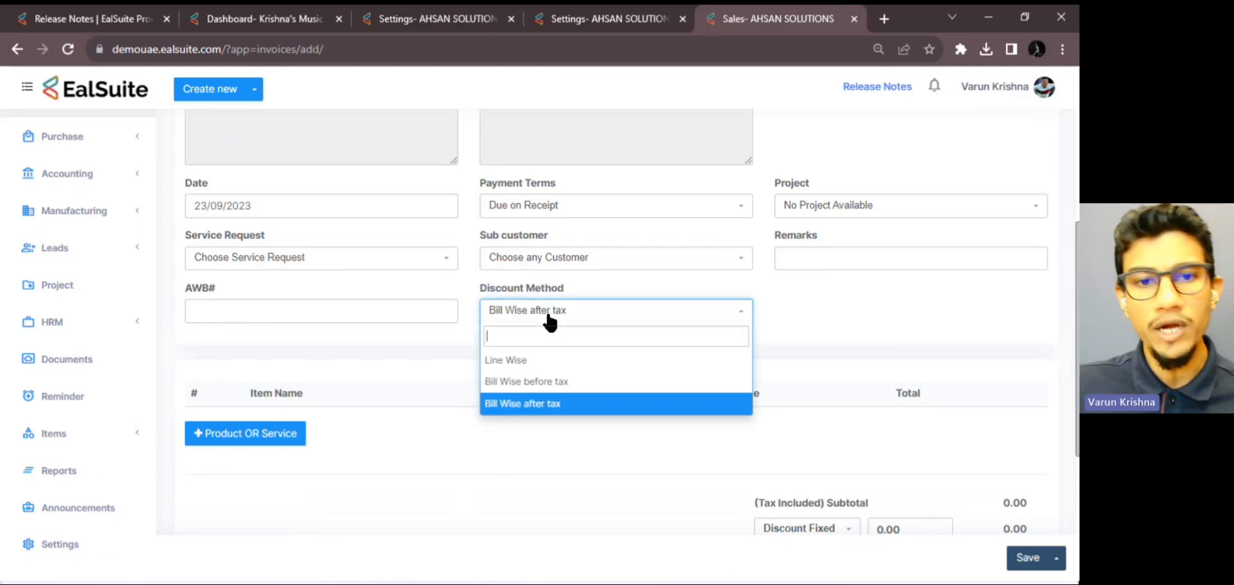
pyautogui.click(565, 383)
pyautogui.scroll(5, 566, 321)
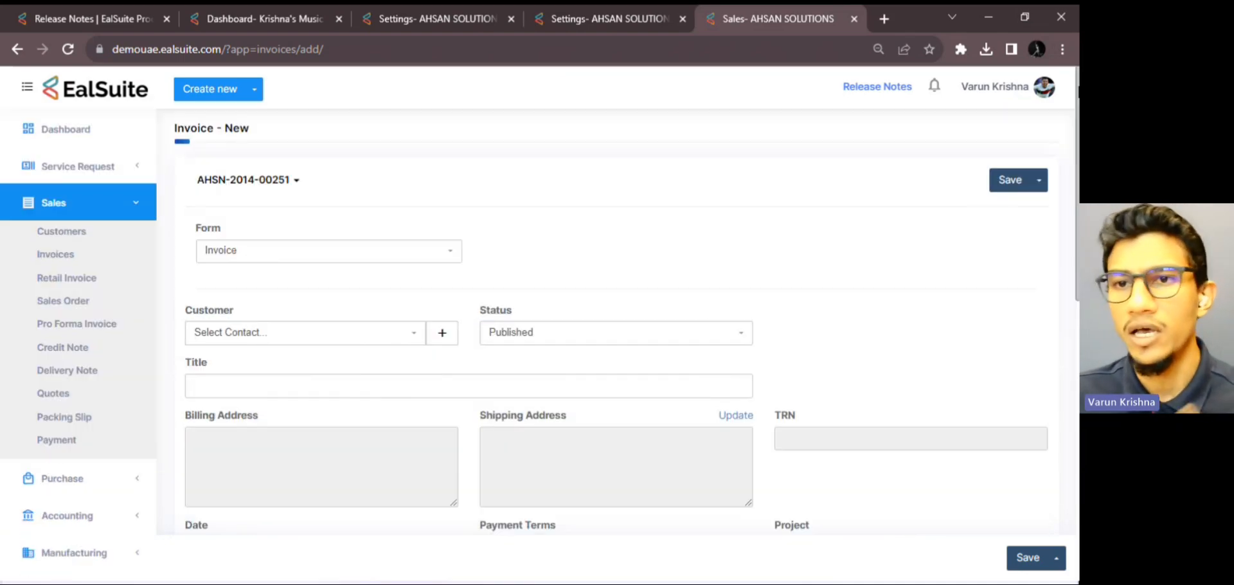
pyautogui.scroll(-3, 945, 210)
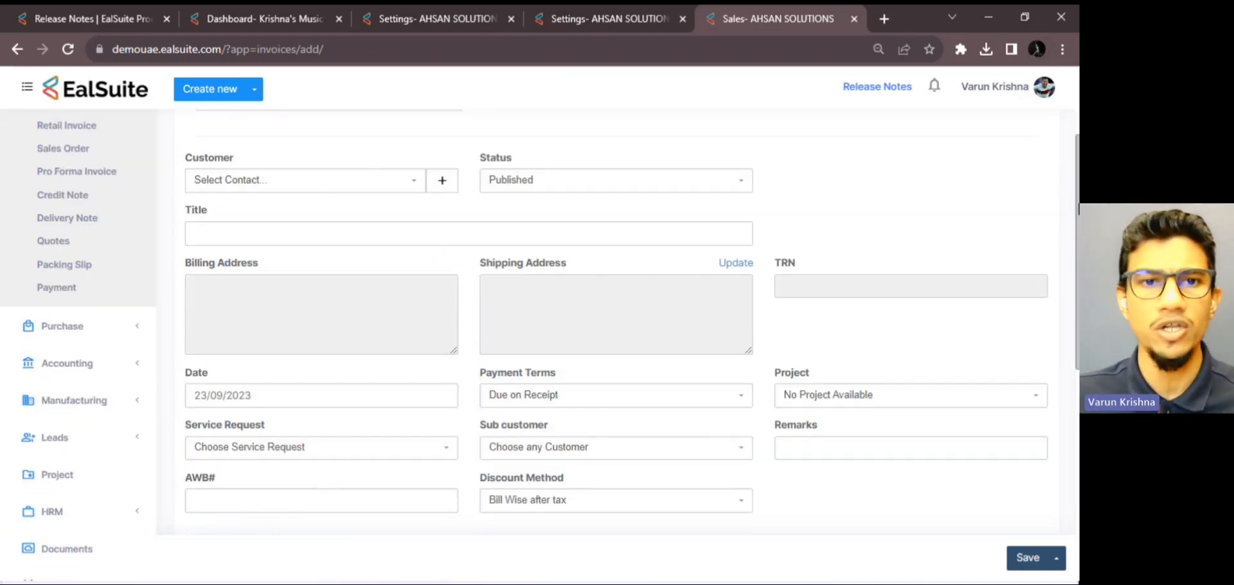
pyautogui.scroll(-3, 512, 225)
# Step: Choose RKM Building as the invoice's customer and set the discount method to Line Wise
pyautogui.scroll(4, 512, 225)
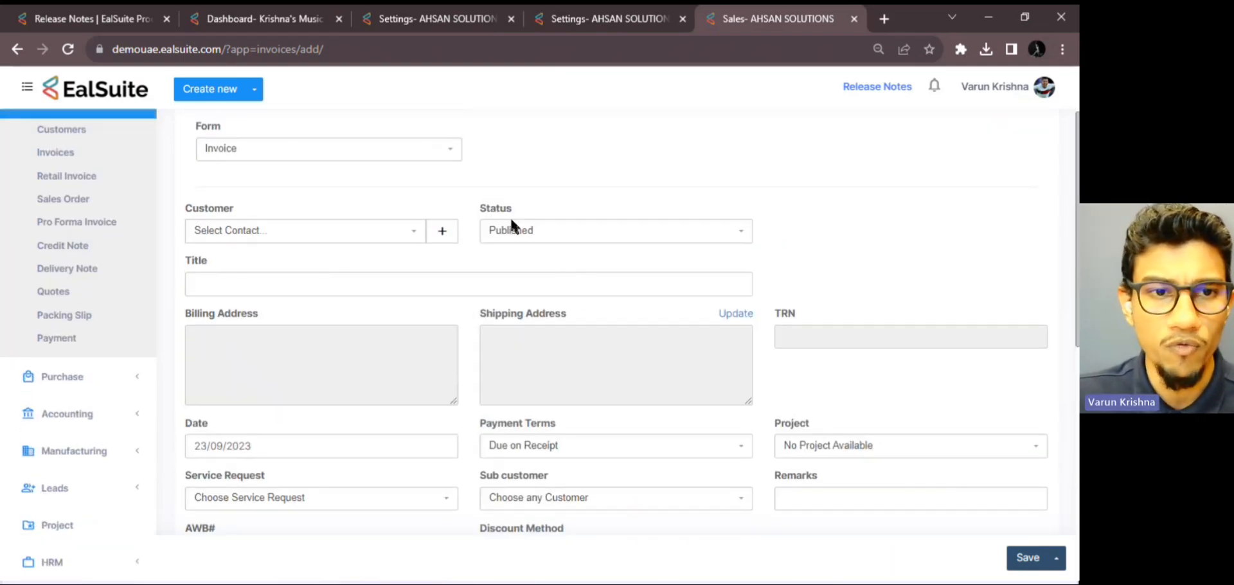
pyautogui.click(358, 231)
pyautogui.click(284, 363)
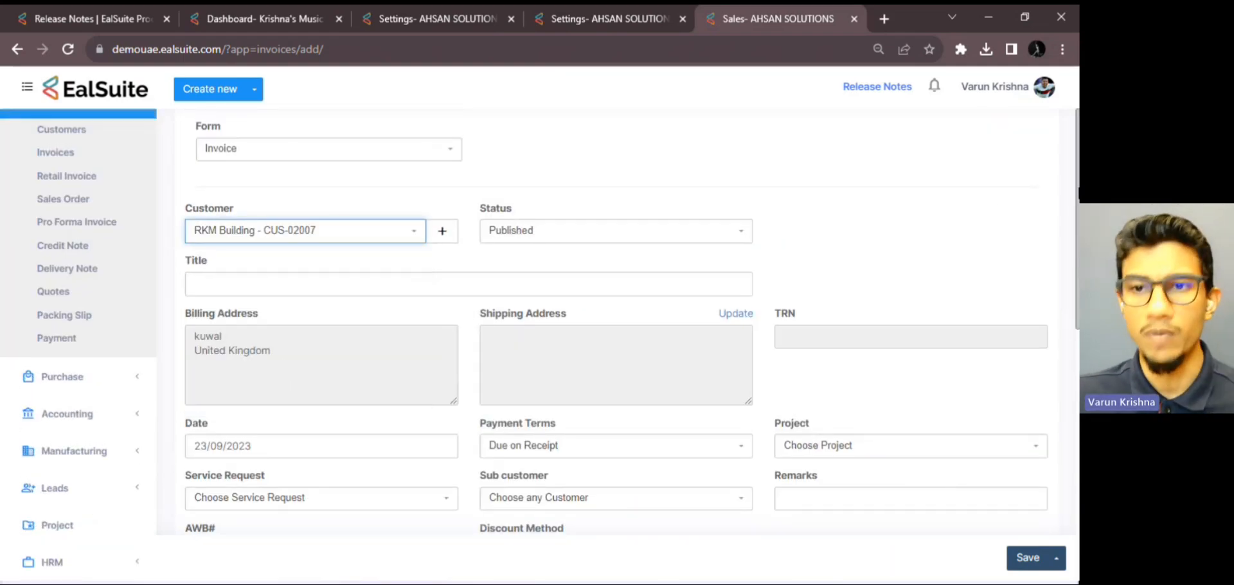
pyautogui.scroll(-6, 542, 269)
pyautogui.click(543, 252)
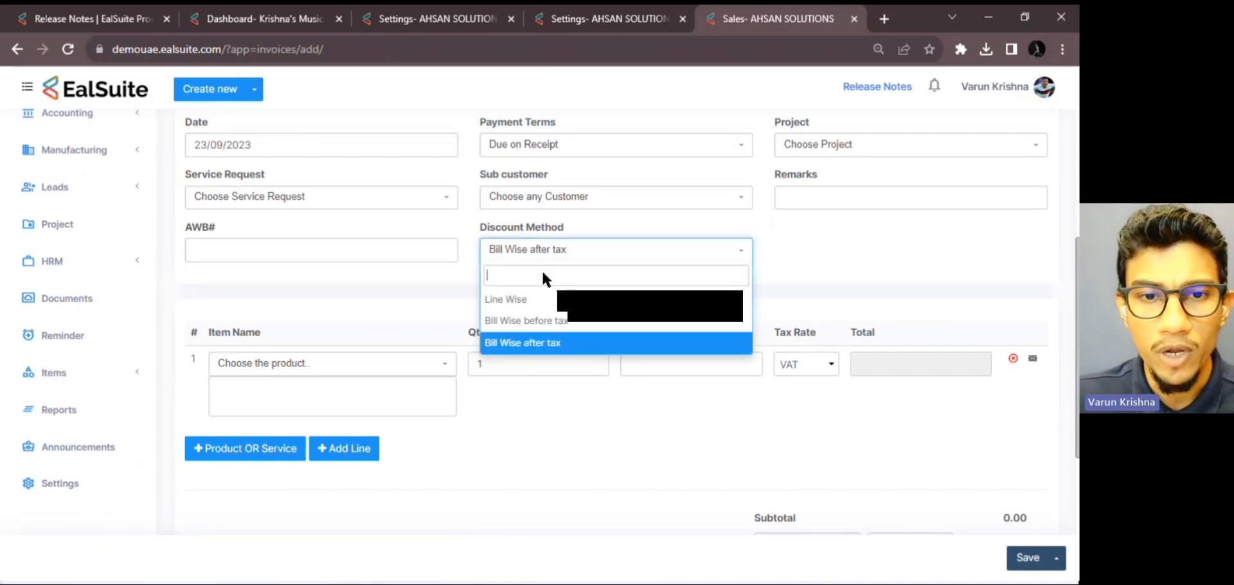
pyautogui.click(508, 299)
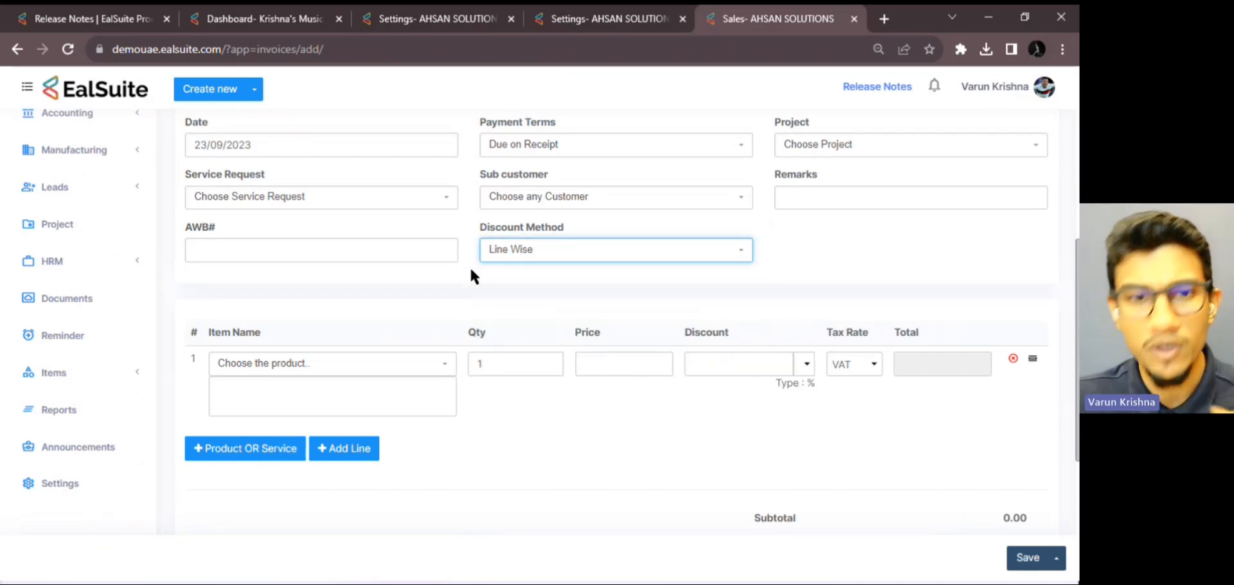
# Step: Add the products 1.5mtr truss, 100cm truss and 12 Channel Digital Console to the invoice from the product list
pyautogui.click(263, 450)
pyautogui.scroll(-3, 155, 397)
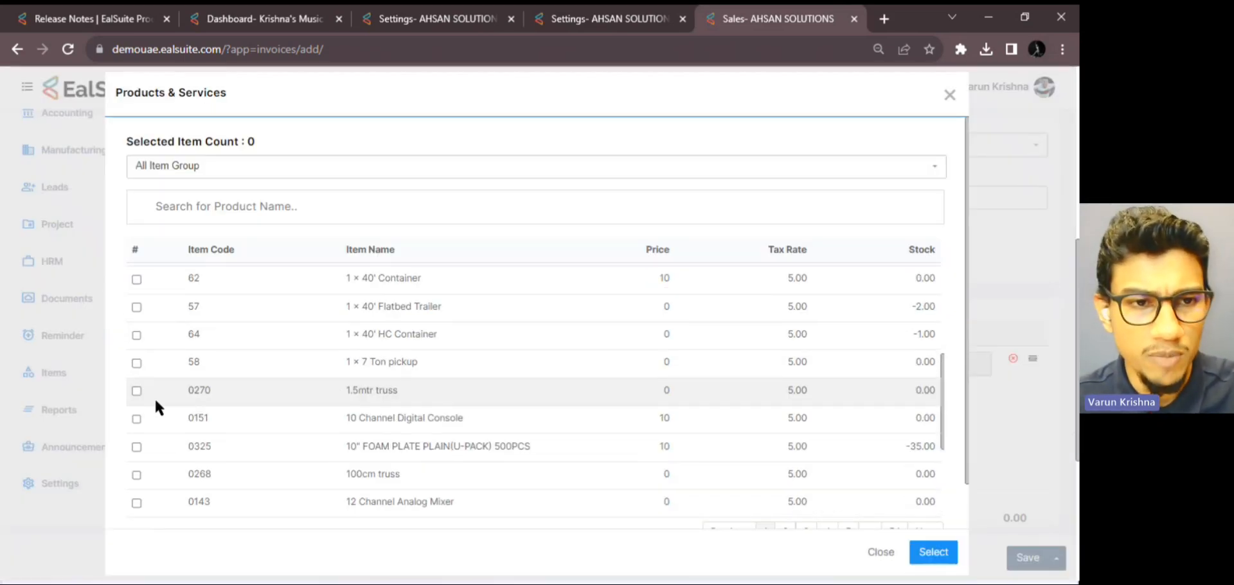
pyautogui.click(136, 390)
pyautogui.click(136, 474)
pyautogui.scroll(-2, 137, 476)
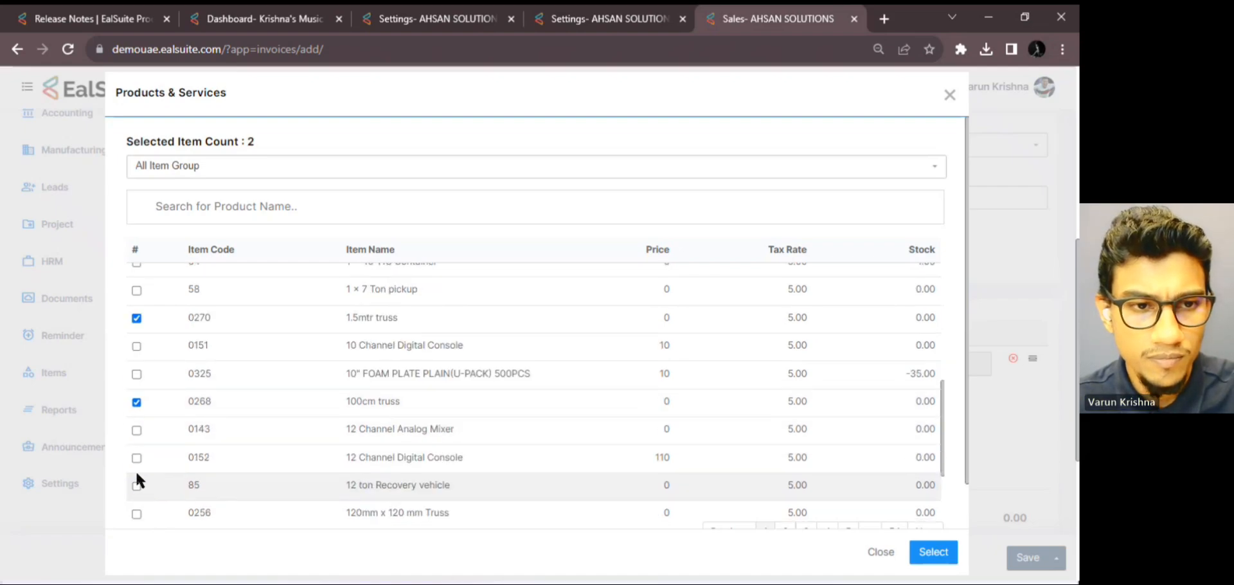
pyautogui.click(135, 458)
pyautogui.click(918, 557)
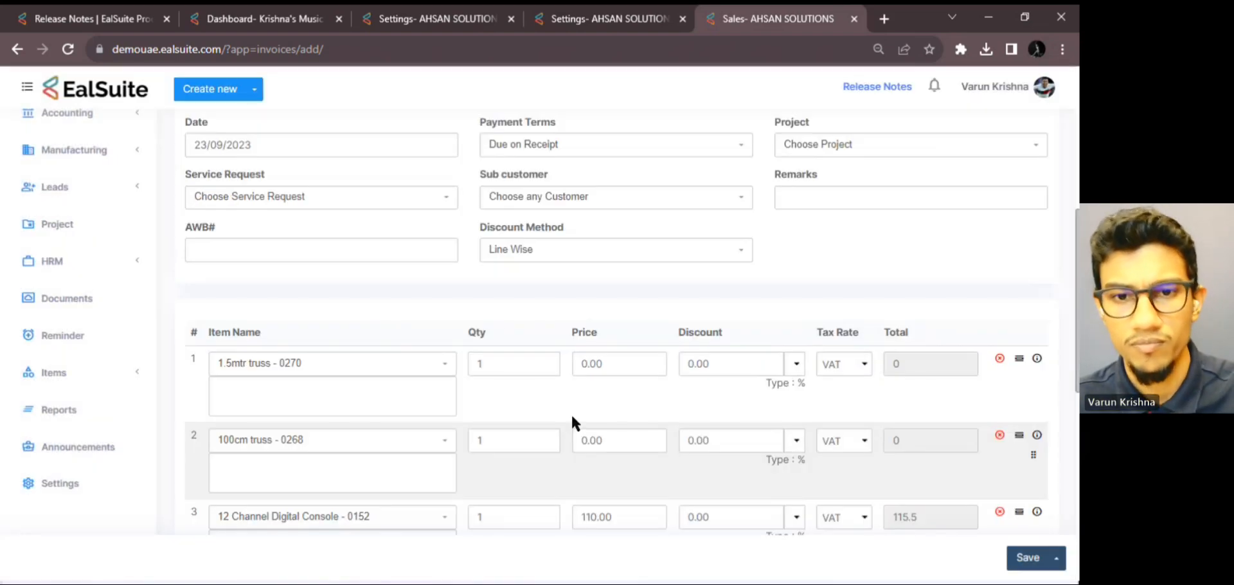
# Step: Set the price of the 1.5mtr truss to 250.00 and of the 100cm truss to 350.00
pyautogui.click(580, 363)
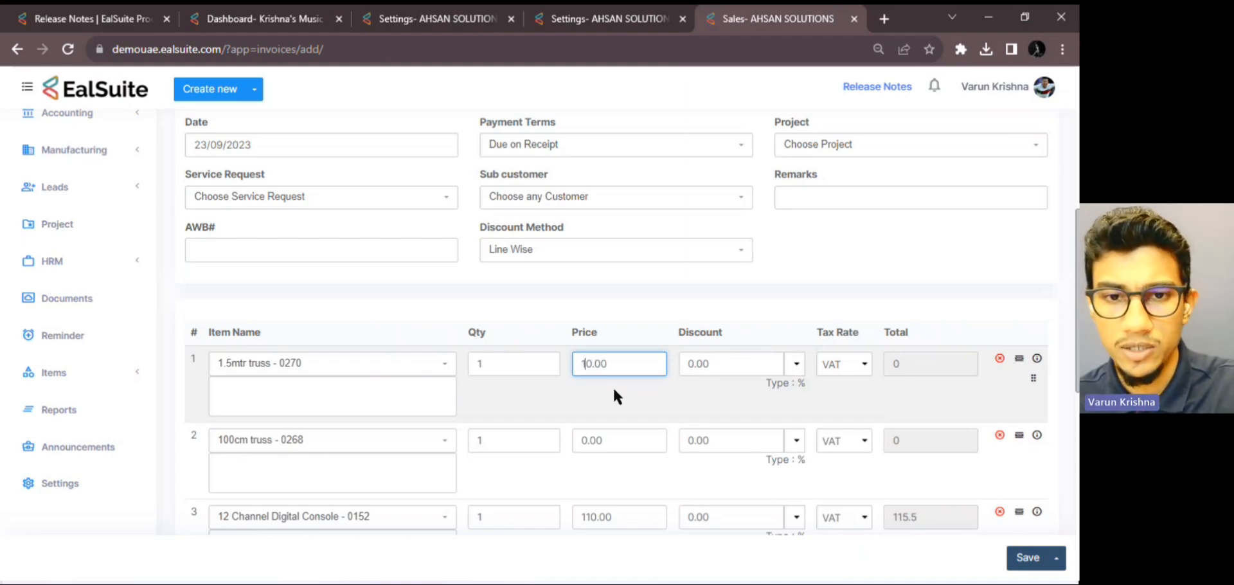
pyautogui.write('25')
pyautogui.click(580, 442)
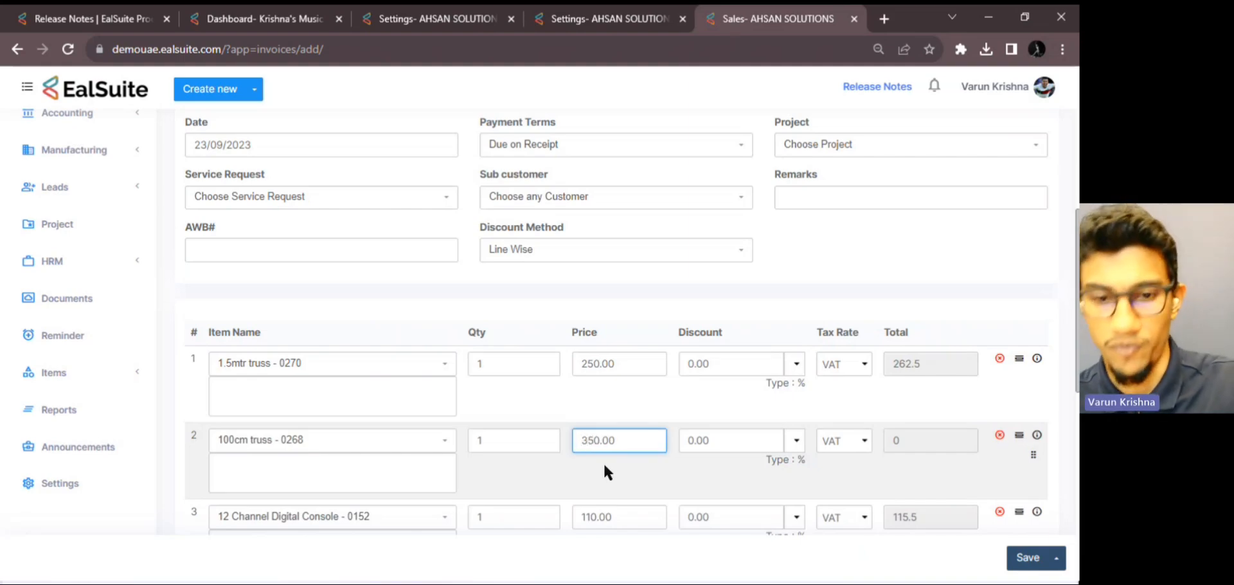
pyautogui.click(605, 464)
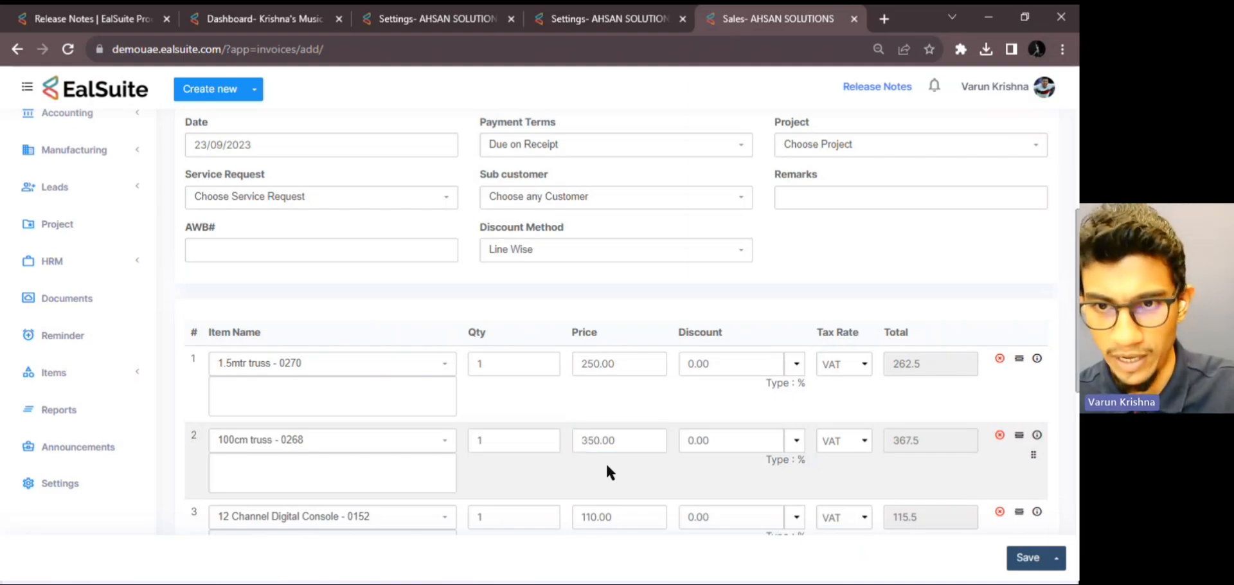
# Step: Set the price of the 12 Channel Digital Console to 400.00
pyautogui.scroll(-3, 607, 465)
pyautogui.scroll(1, 605, 461)
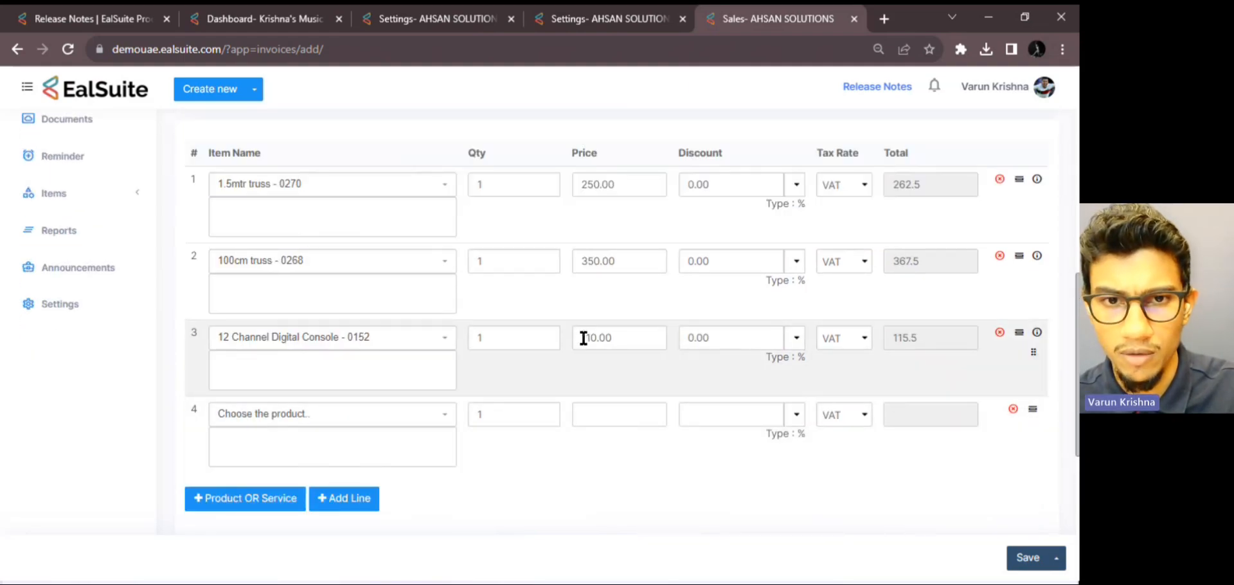
pyautogui.click(581, 336)
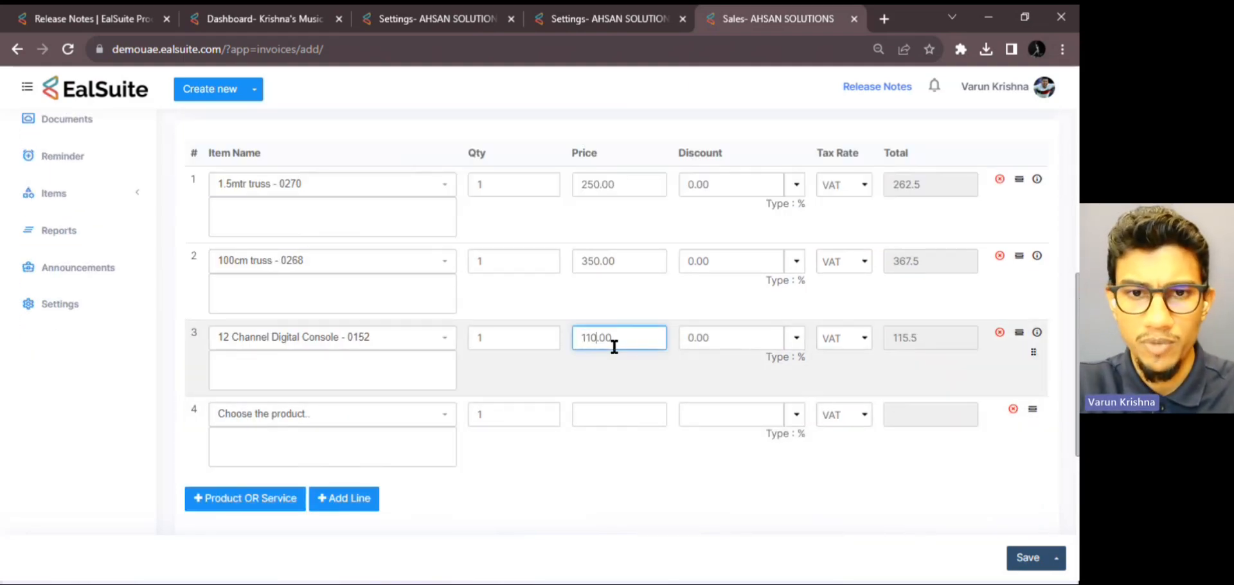
pyautogui.press('BackSpace')
pyautogui.press('BackSpace')
pyautogui.press('BackSpace')
pyautogui.write('03')
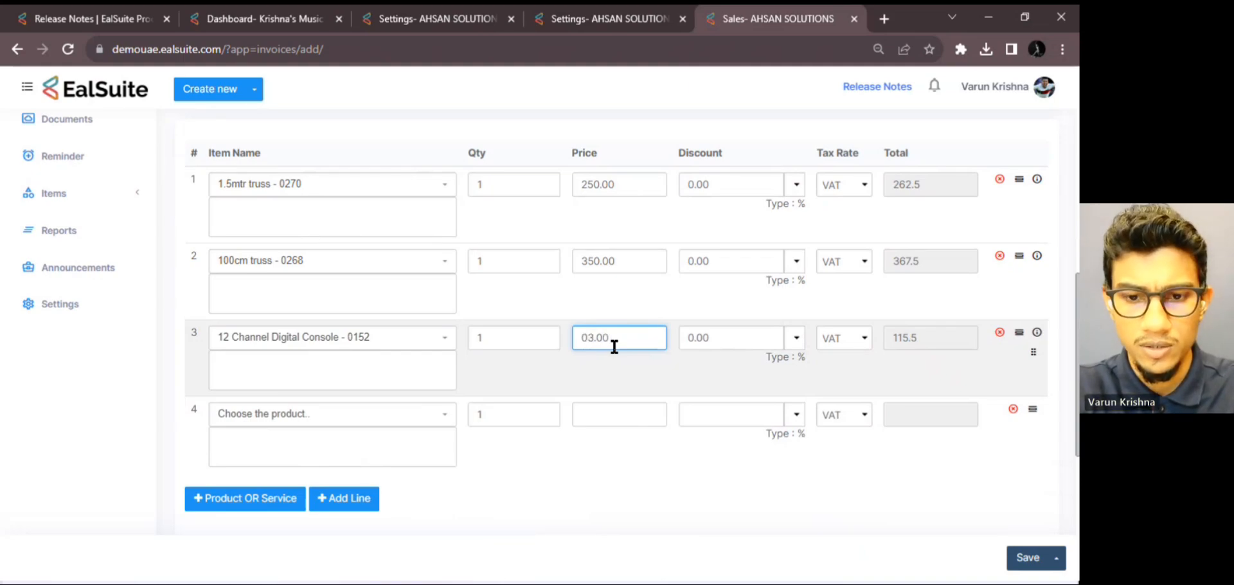
pyautogui.press('BackSpace')
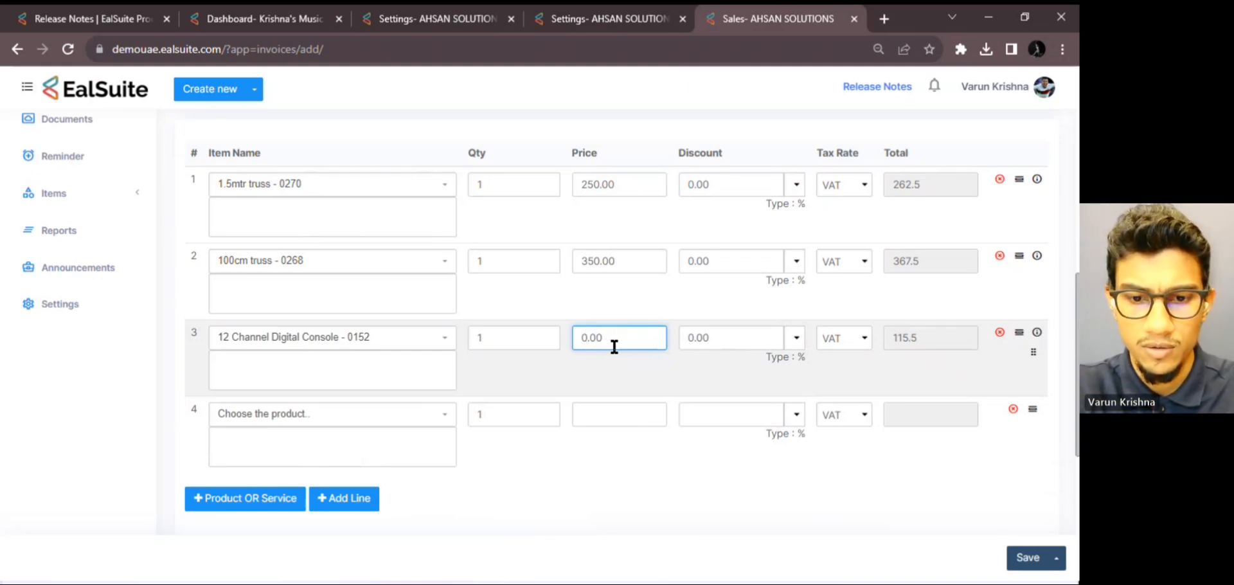
pyautogui.write('40')
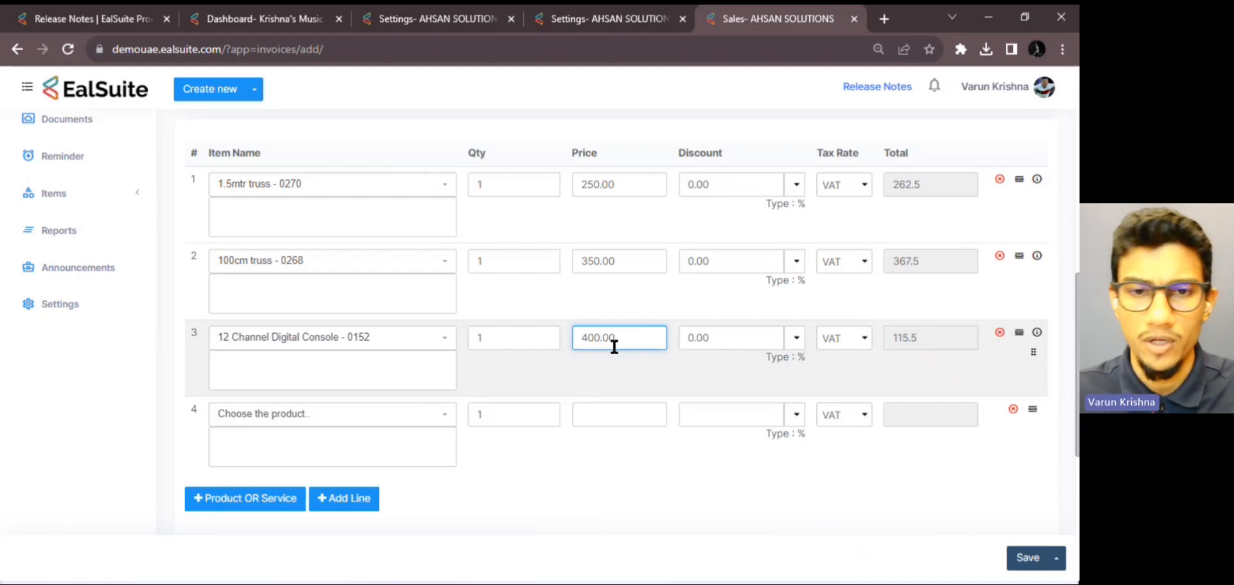
pyautogui.click(635, 452)
# Step: Enter line discounts of 40% for the 1.5mtr truss, 10% for the 100cm truss and 70% for the 12 Channel Digital Console
pyautogui.scroll(-3, 643, 452)
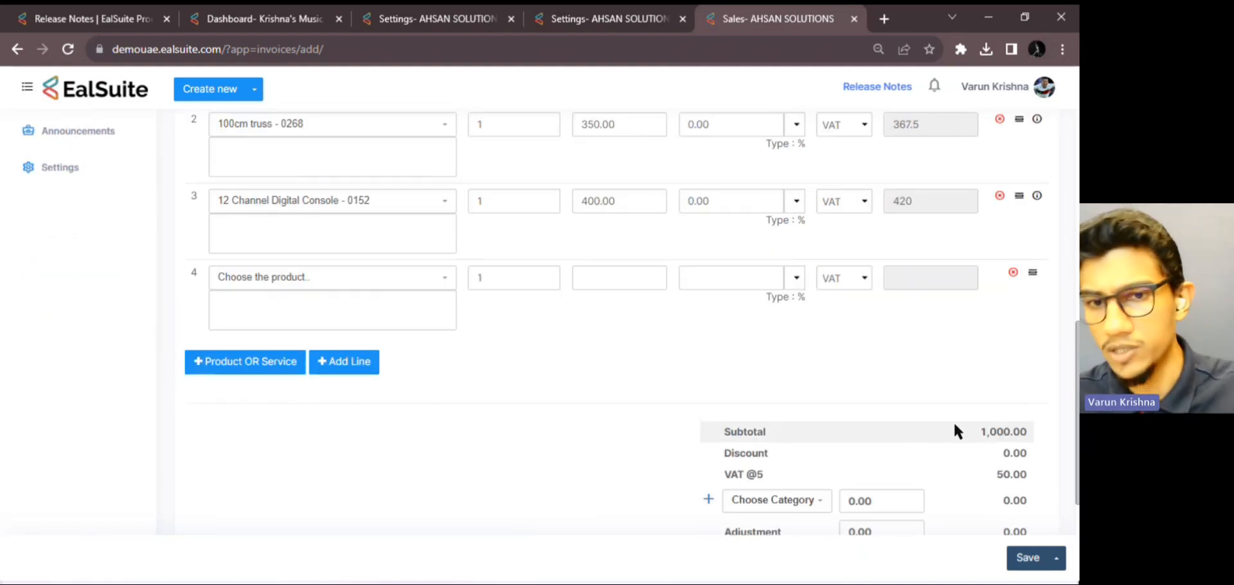
pyautogui.scroll(5, 771, 399)
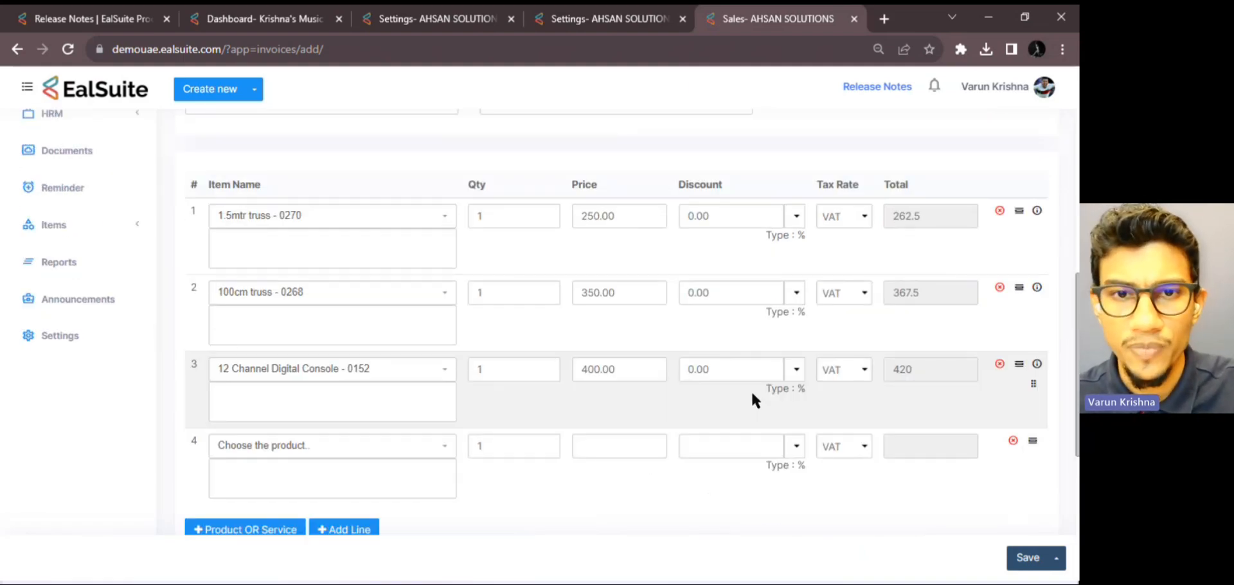
pyautogui.scroll(-1, 670, 257)
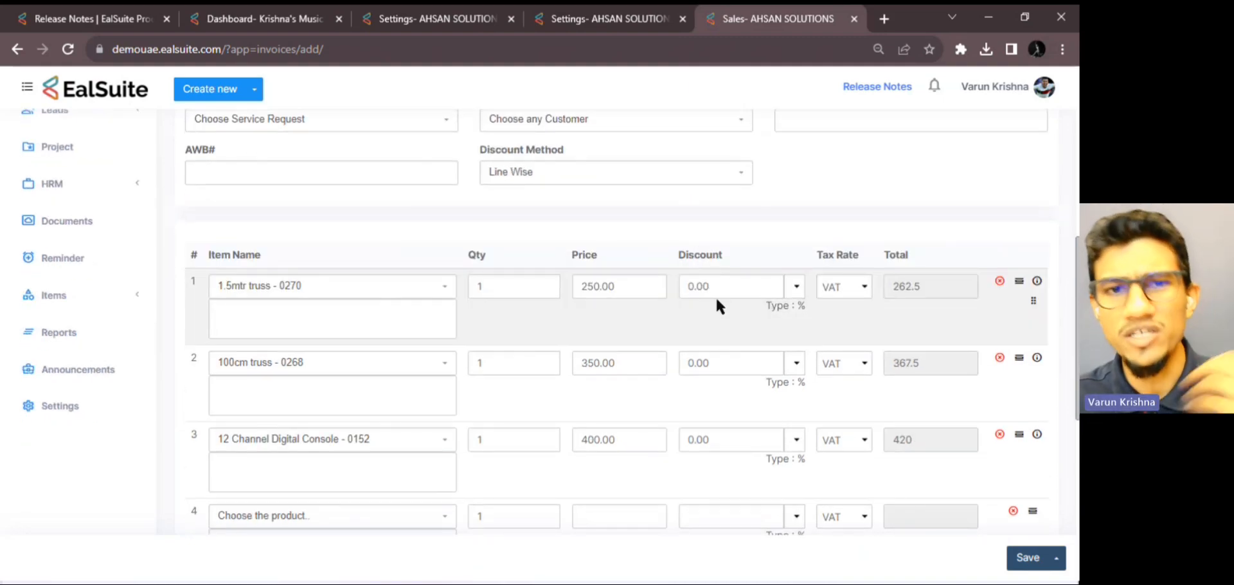
pyautogui.click(722, 290)
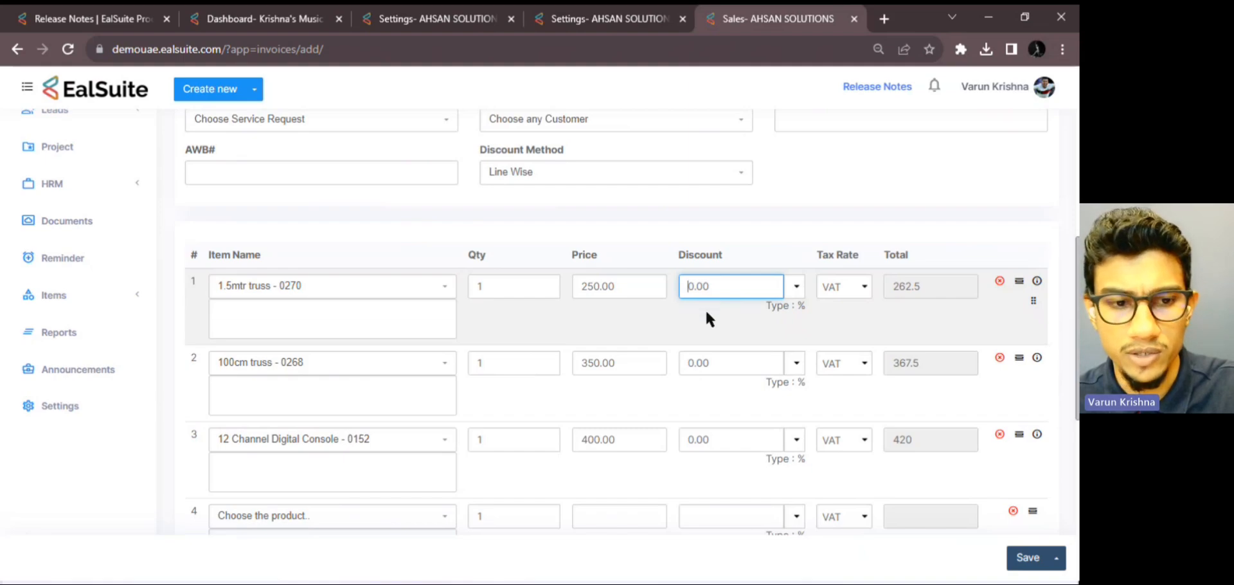
pyautogui.write('40')
pyautogui.click(692, 360)
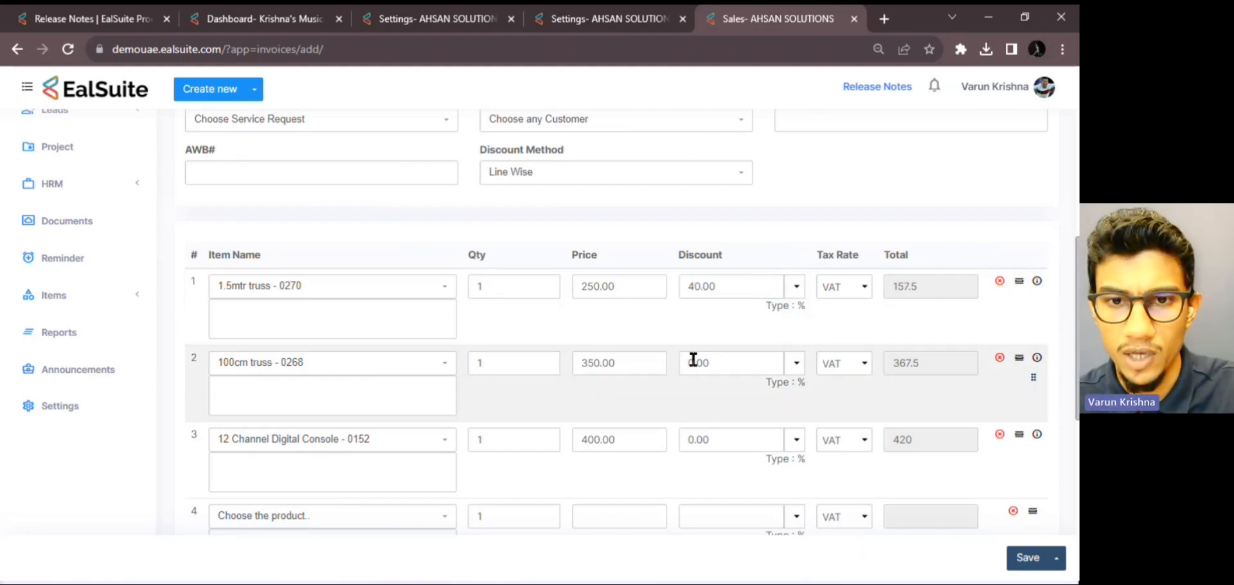
pyautogui.write('1')
pyautogui.click(686, 439)
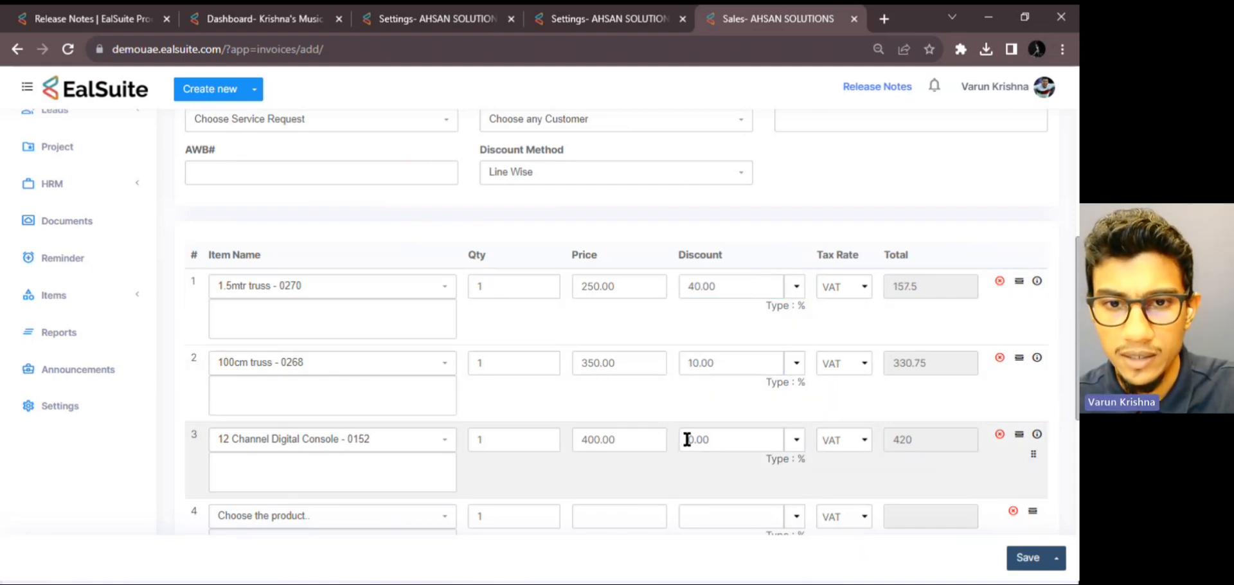
pyautogui.write('70')
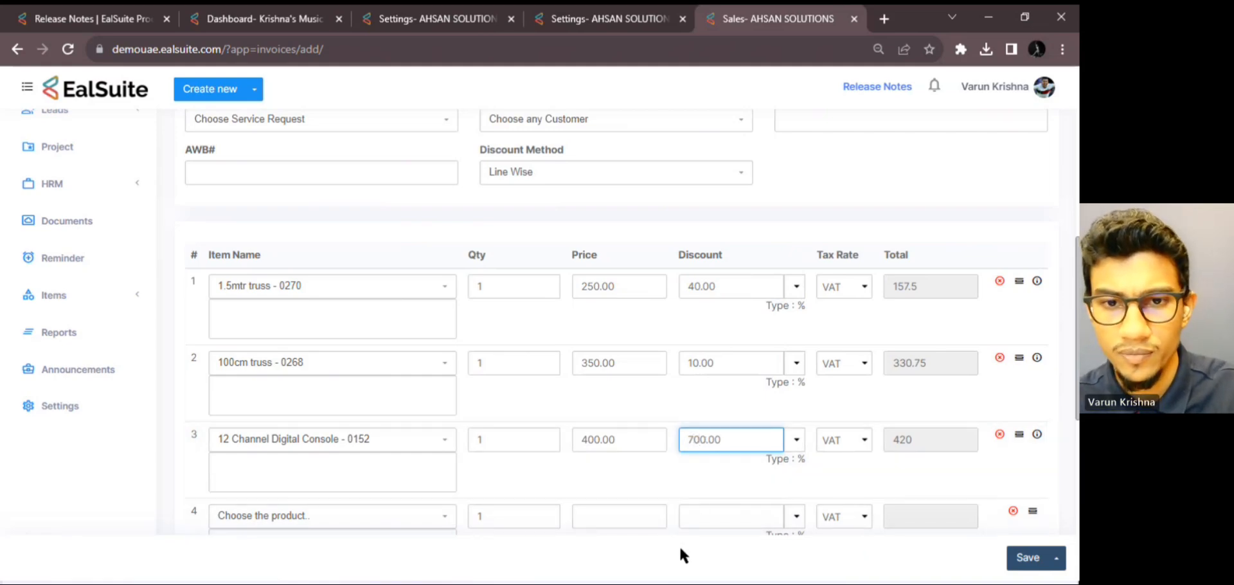
pyautogui.press('Delete')
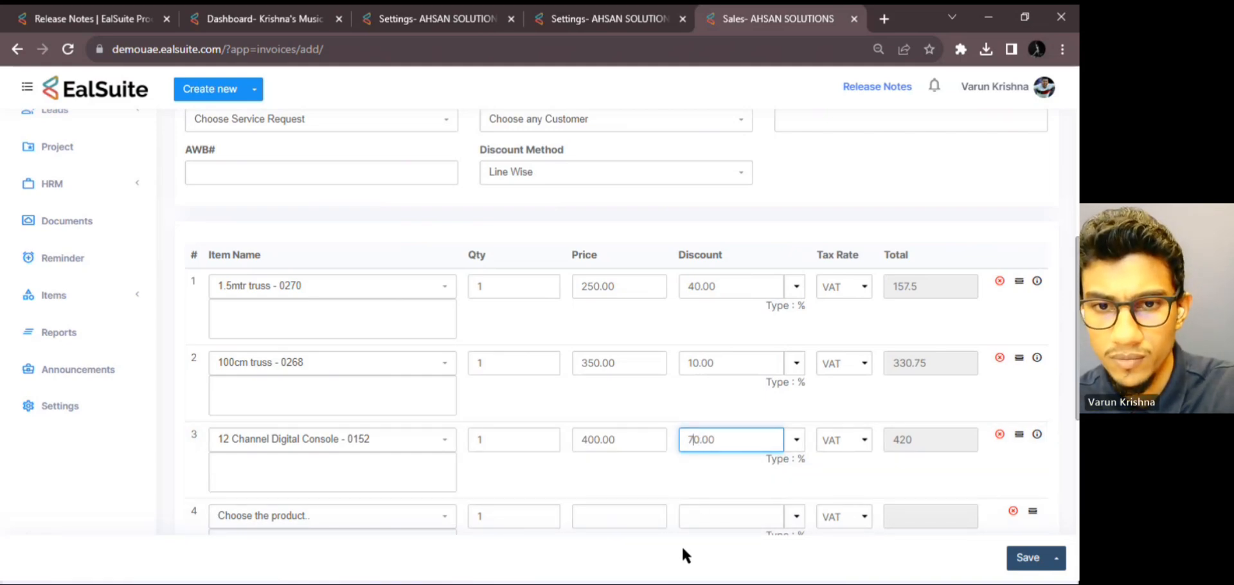
pyautogui.click(711, 452)
# Step: Compare the discounted line totals with the invoice's subtotal, discount, VAT and grand total
pyautogui.scroll(-2, 726, 394)
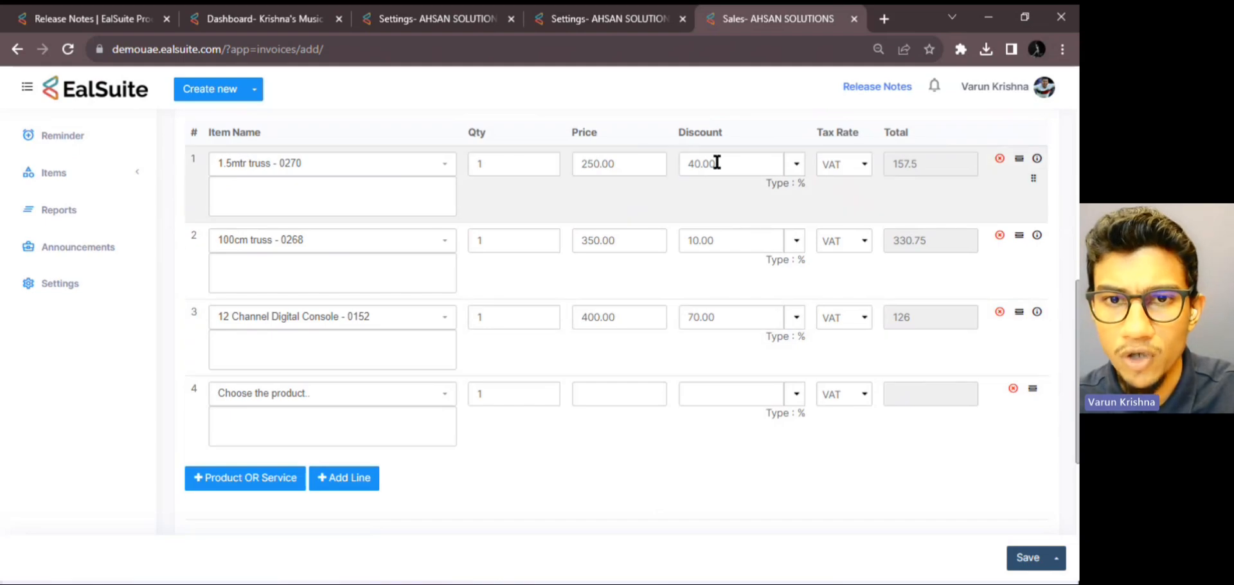
pyautogui.scroll(-3, 710, 317)
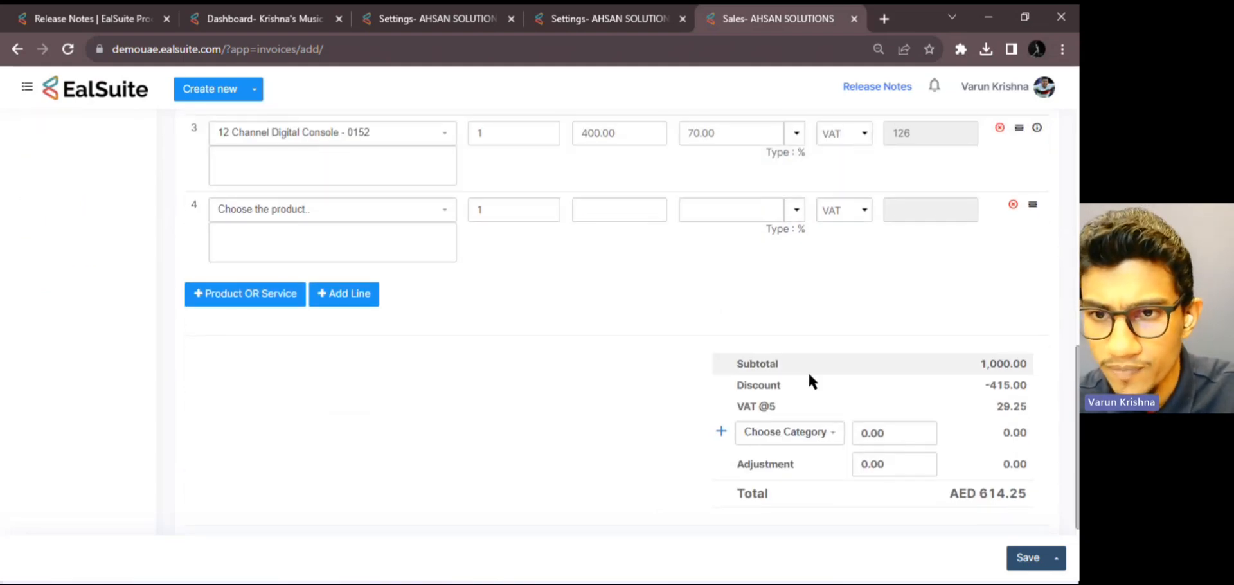
pyautogui.scroll(4, 807, 357)
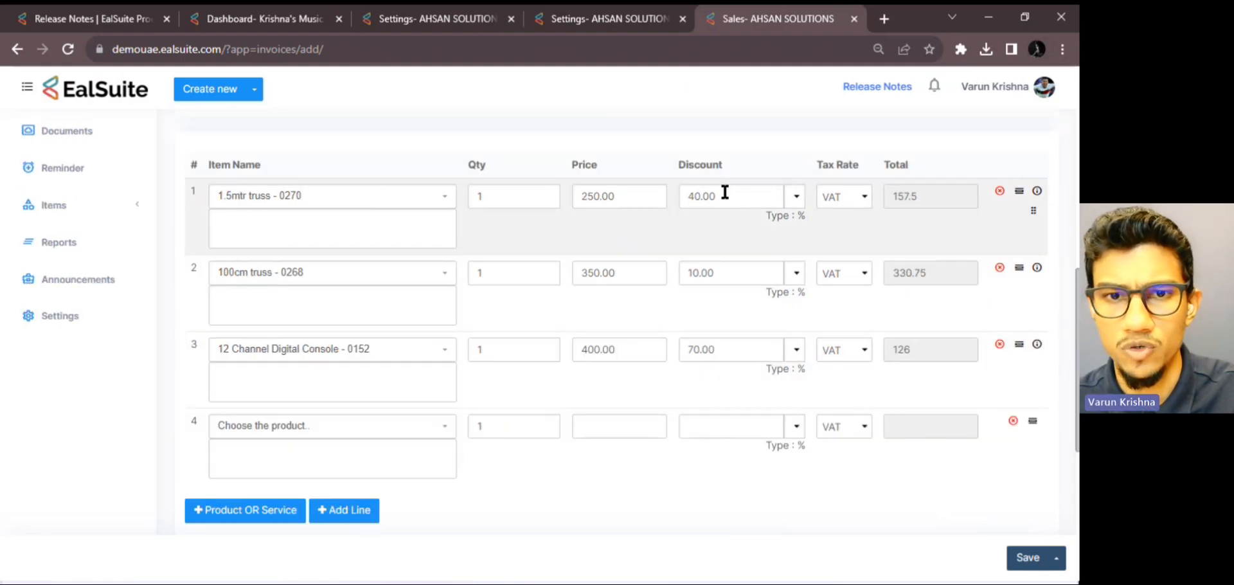
pyautogui.scroll(-2, 716, 358)
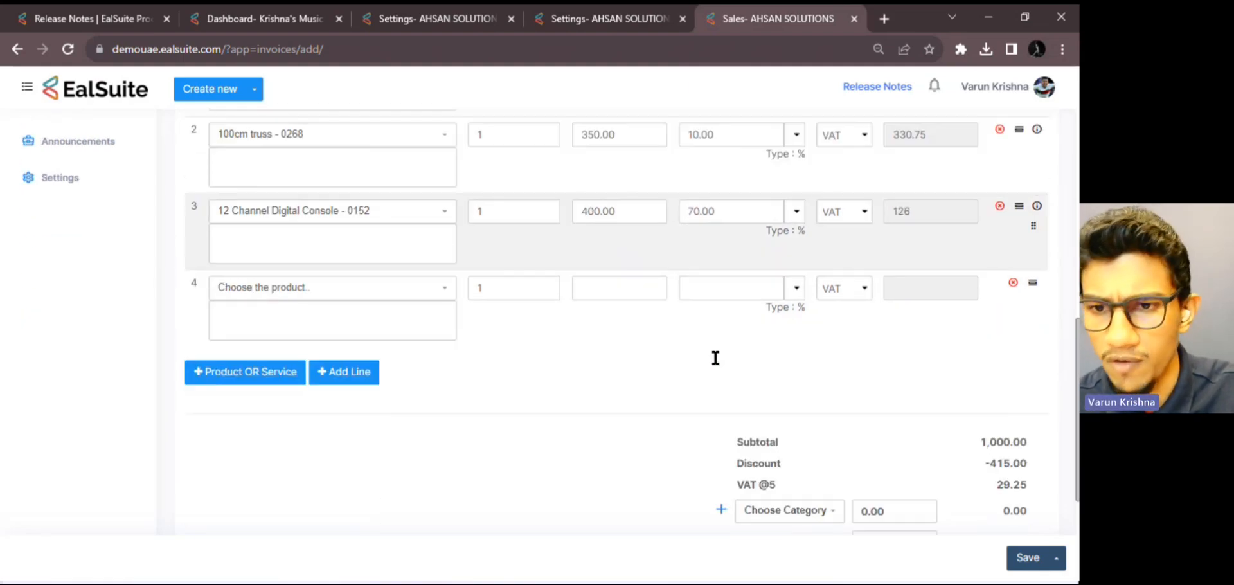
pyautogui.scroll(2, 715, 358)
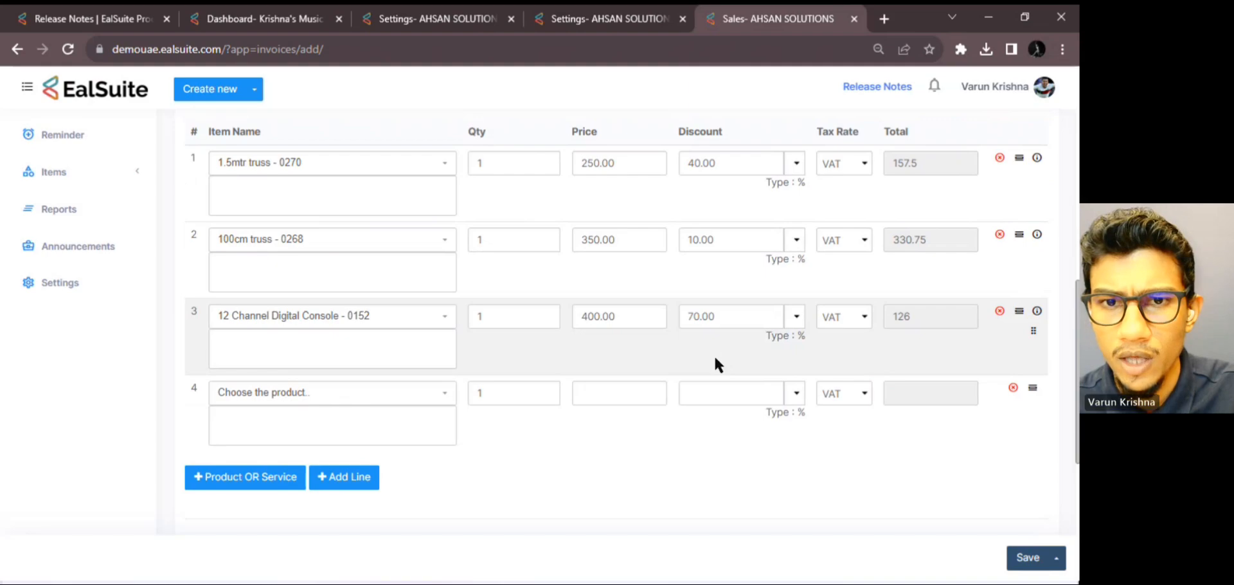
pyautogui.scroll(-1, 715, 363)
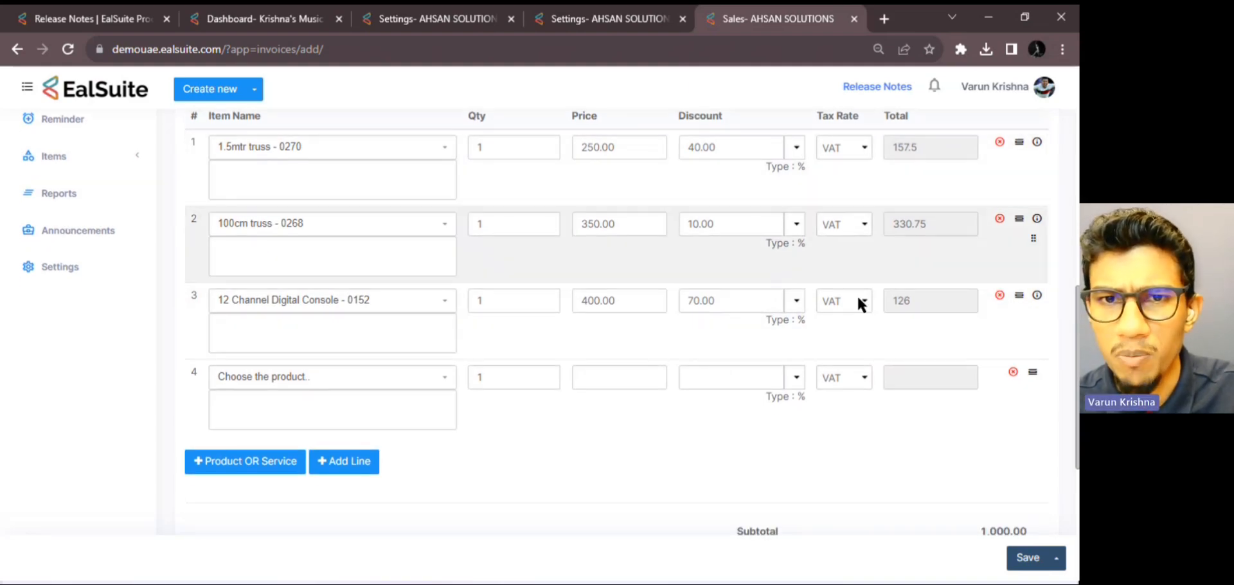
# Step: Change the invoice's discount method from line-wise to Bill Wise before tax
pyautogui.scroll(-2, 858, 315)
pyautogui.scroll(-3, 786, 322)
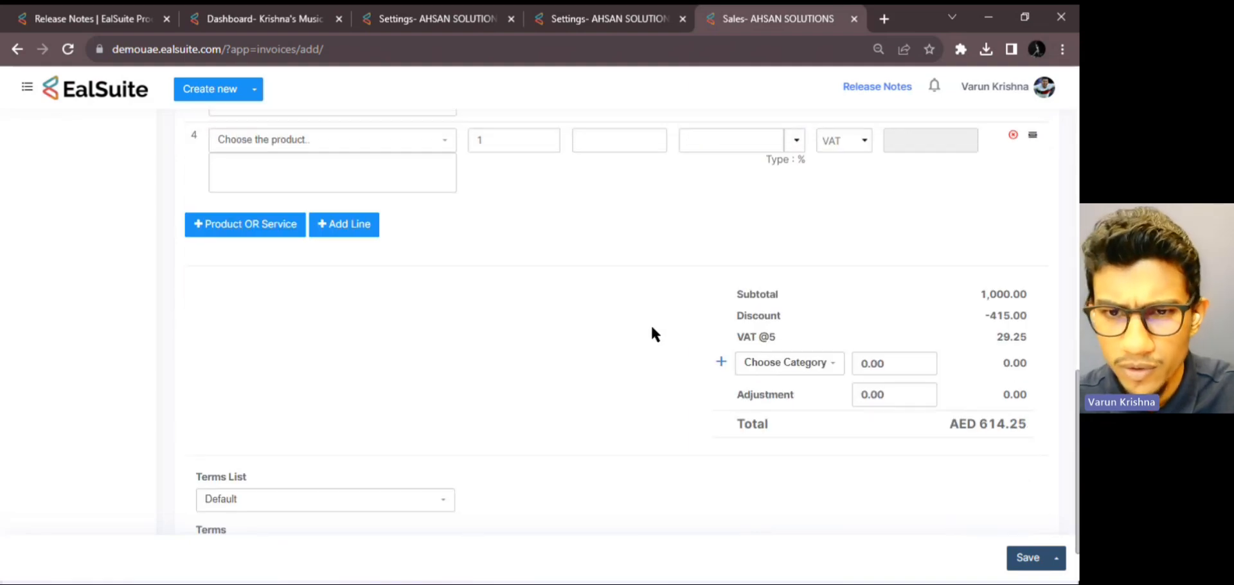
pyautogui.scroll(7, 665, 322)
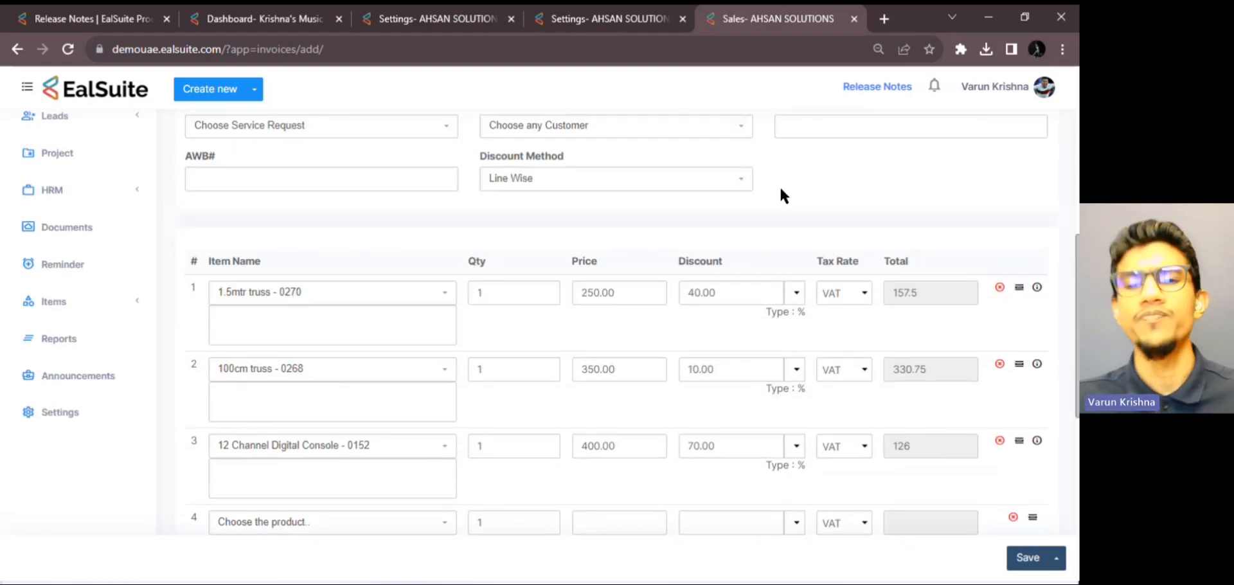
pyautogui.click(698, 180)
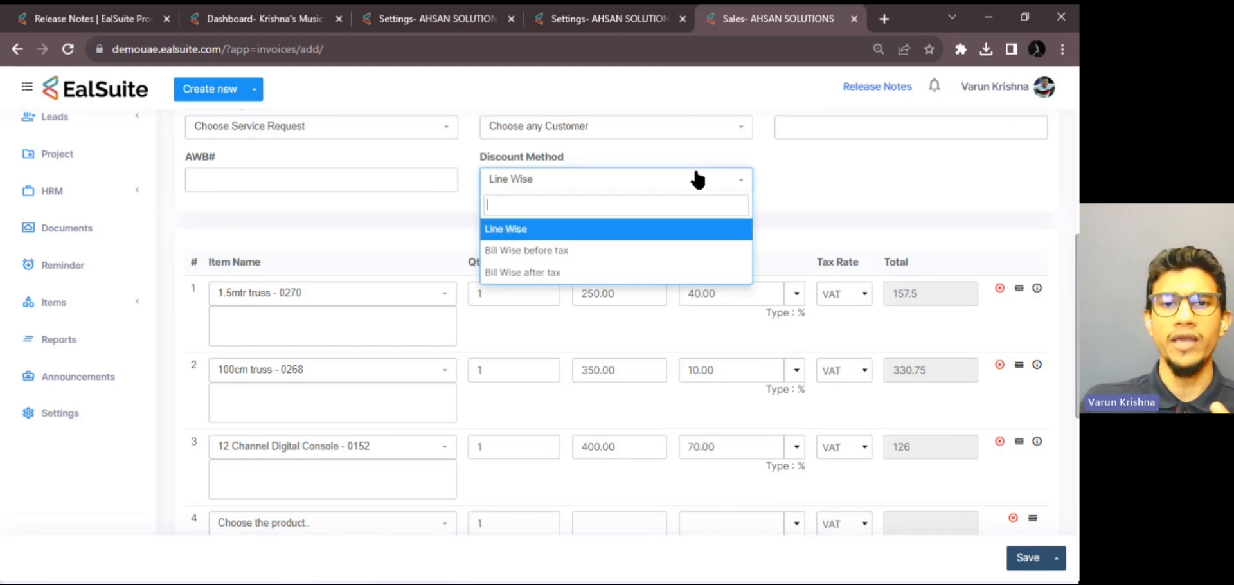
pyautogui.click(569, 251)
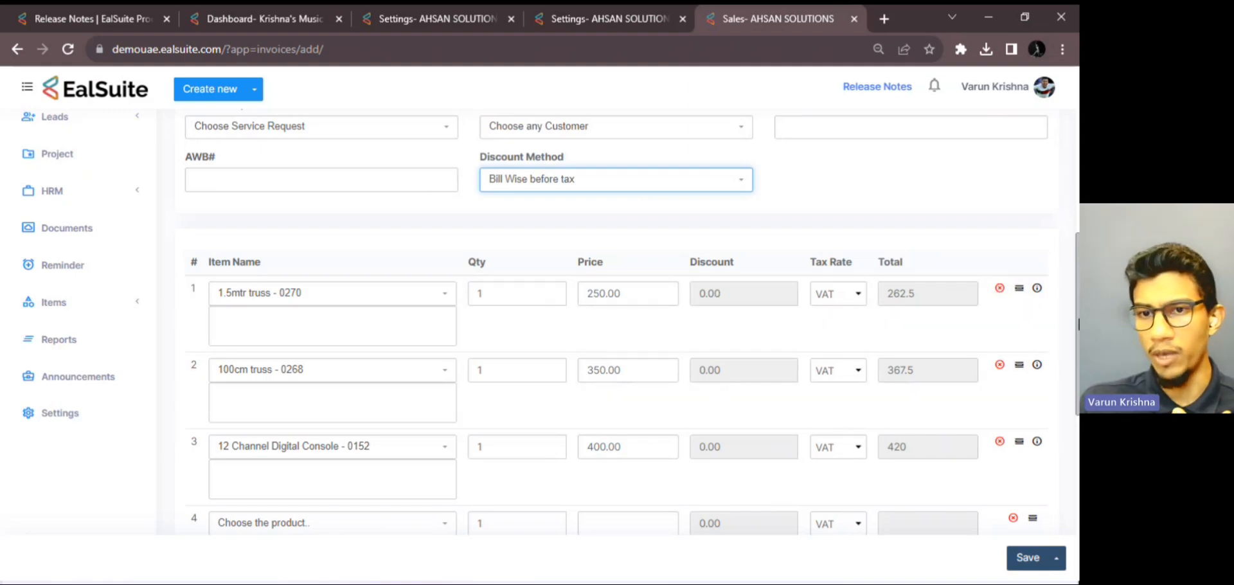
# Step: Apply a fixed discount of 100.00 to the whole invoice
pyautogui.scroll(-5, 771, 385)
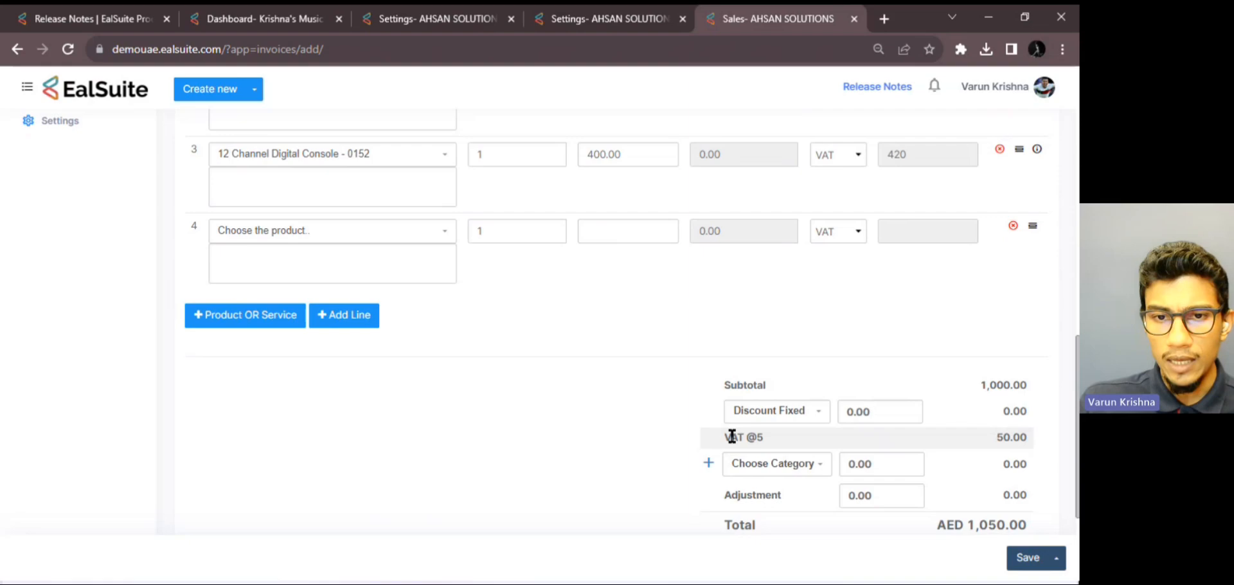
pyautogui.scroll(6, 611, 258)
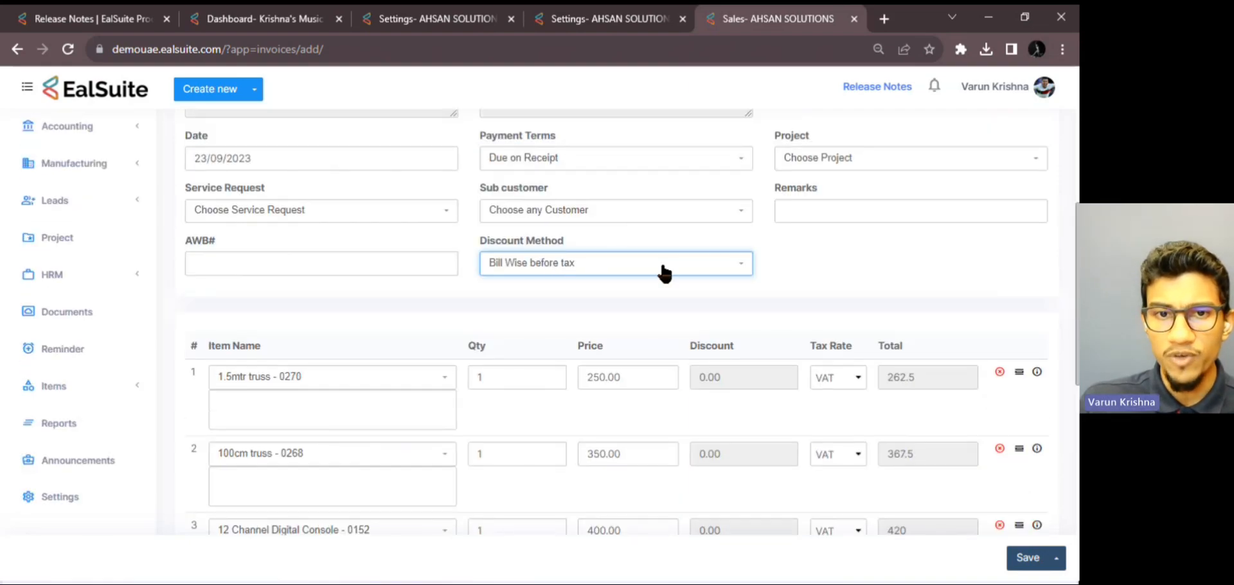
pyautogui.scroll(-5, 664, 273)
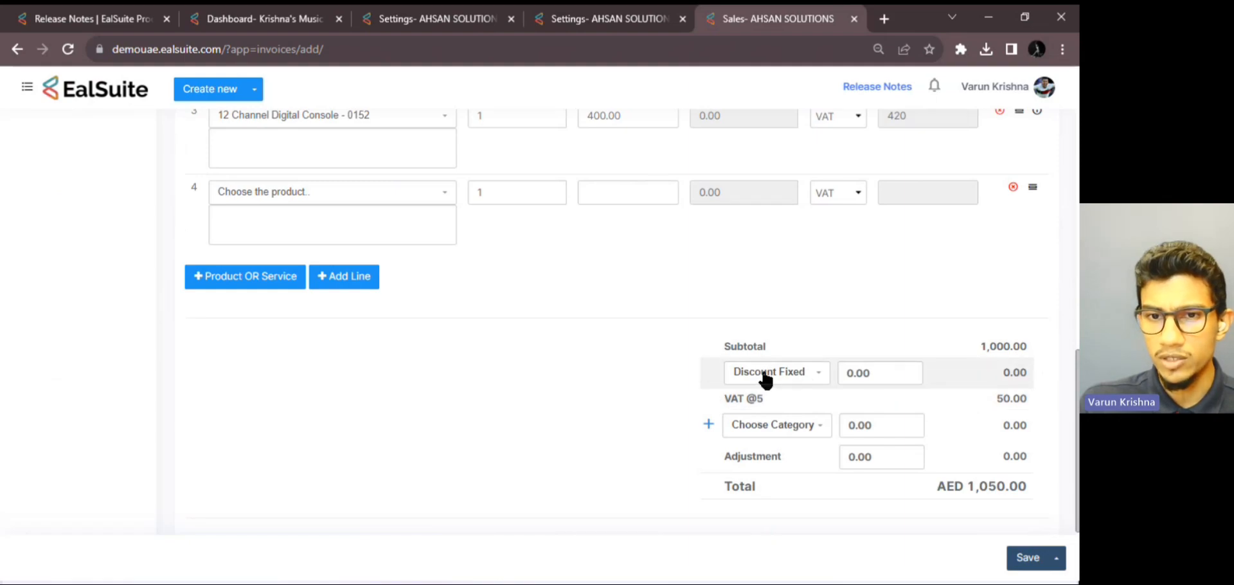
pyautogui.click(842, 371)
pyautogui.write('1')
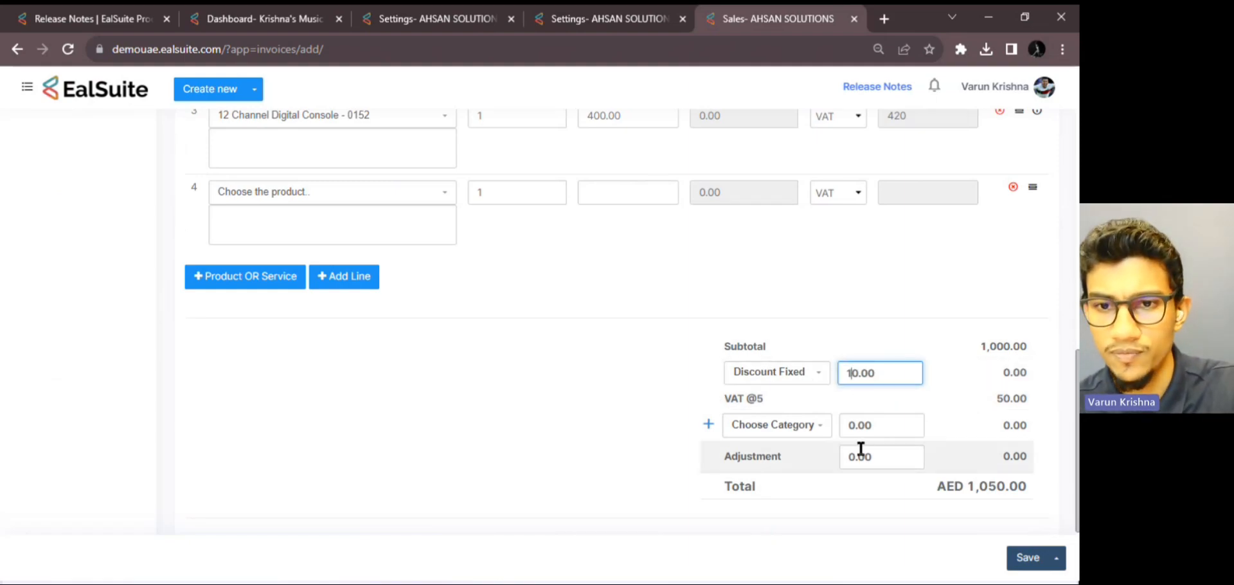
pyautogui.write('0')
pyautogui.click(760, 279)
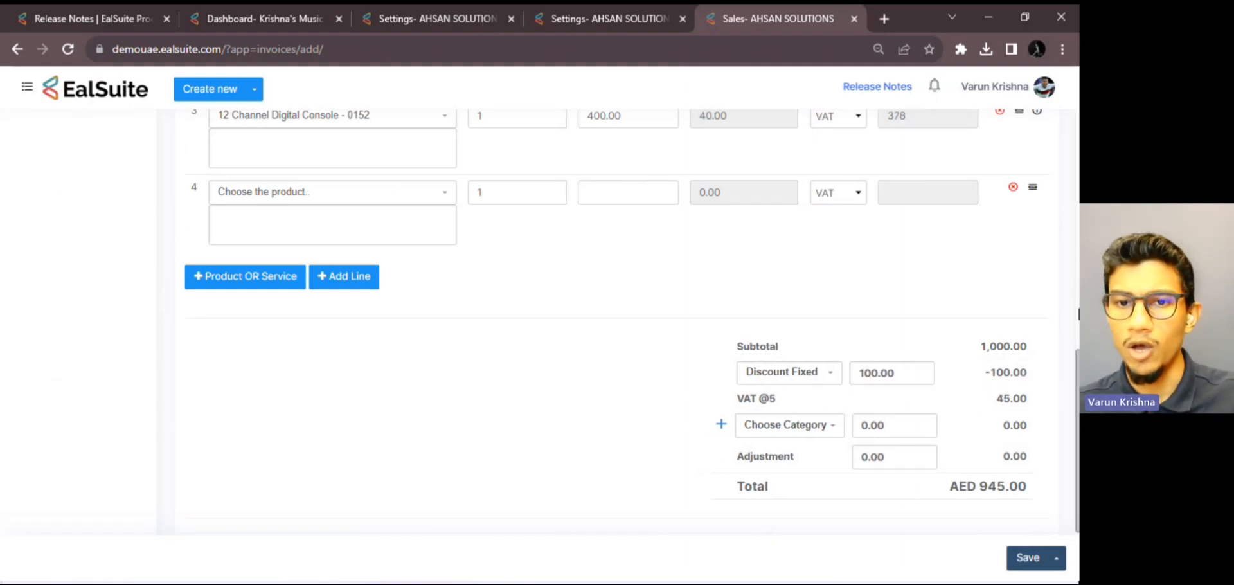
# Step: Review how the fixed discount is distributed over the lines, and set the discount method to Bill Wise after tax
pyautogui.scroll(-1, 1061, 370)
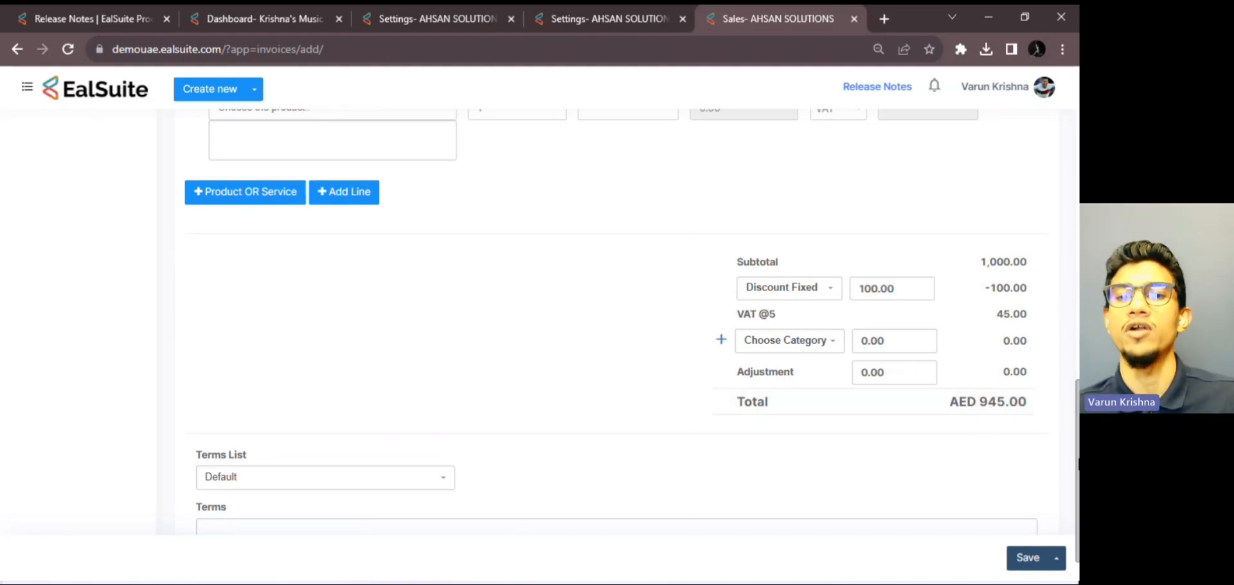
pyautogui.scroll(4, 618, 322)
pyautogui.scroll(3, 617, 322)
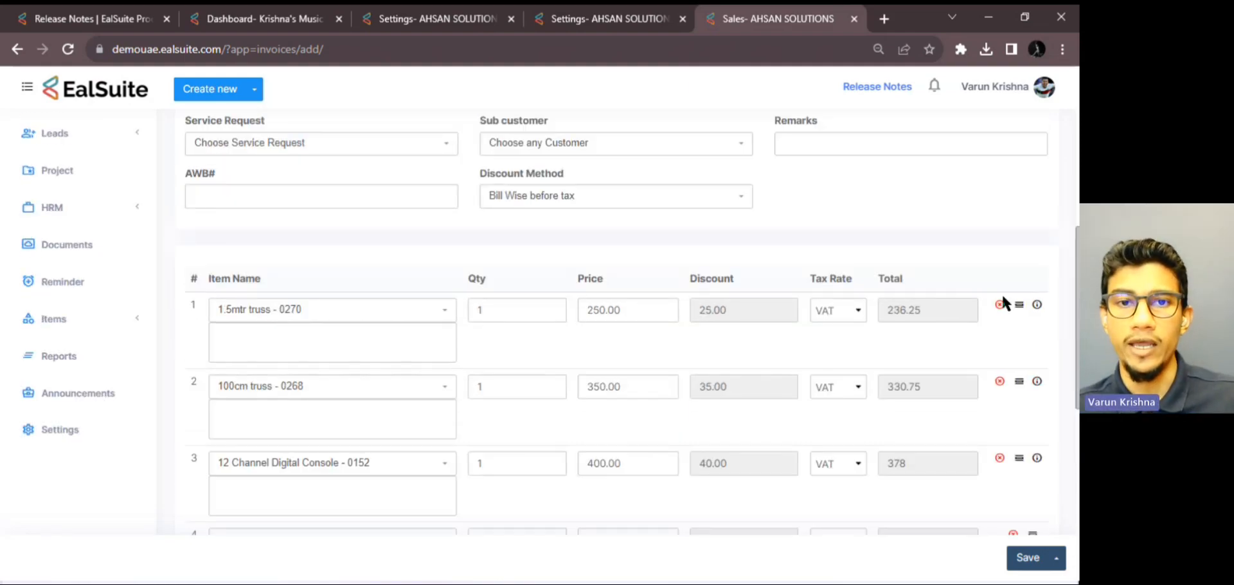
pyautogui.click(716, 201)
pyautogui.click(636, 286)
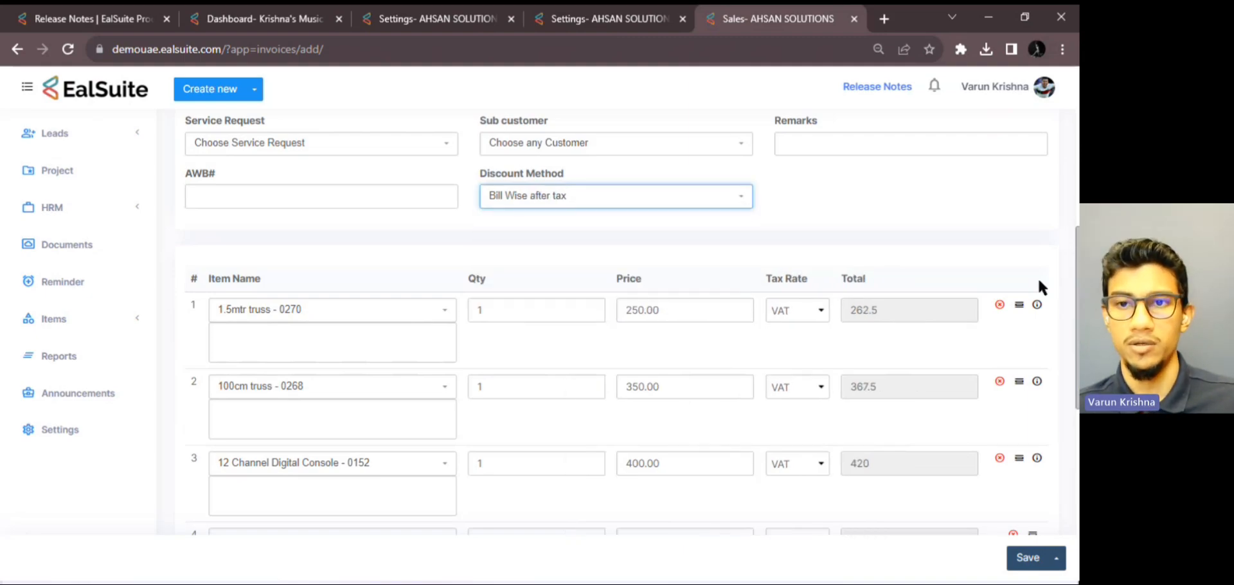
# Step: Check the VAT, discount and total under the after-tax method, and review the available discount methods
pyautogui.scroll(-1, 1041, 283)
pyautogui.scroll(-5, 866, 385)
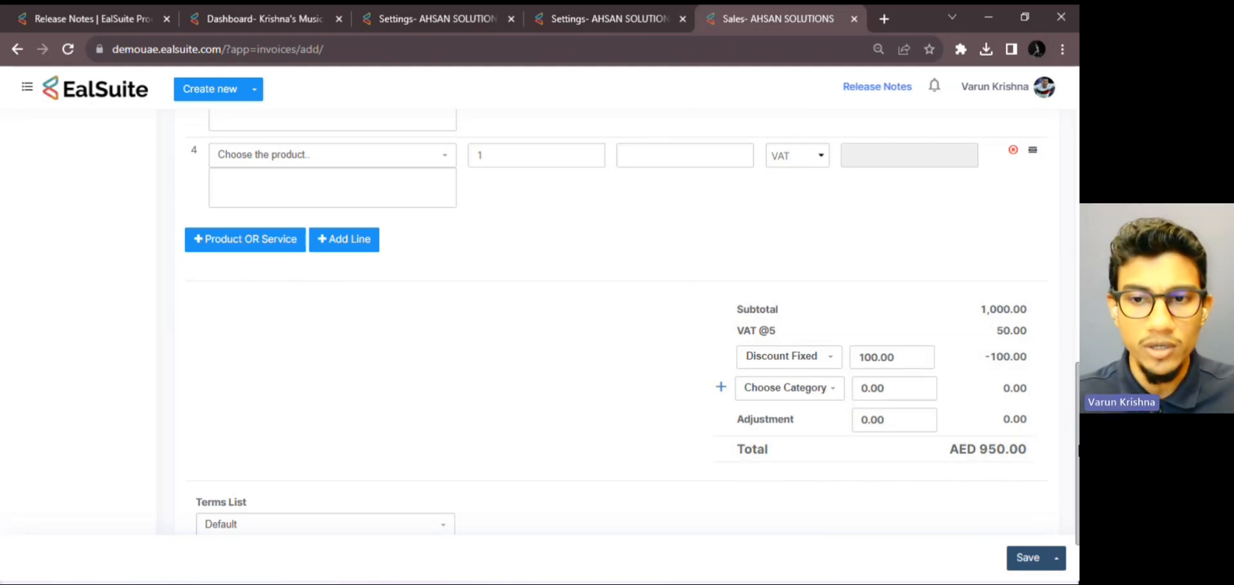
pyautogui.moveTo(1078, 441); pyautogui.dragTo(1078, 266)
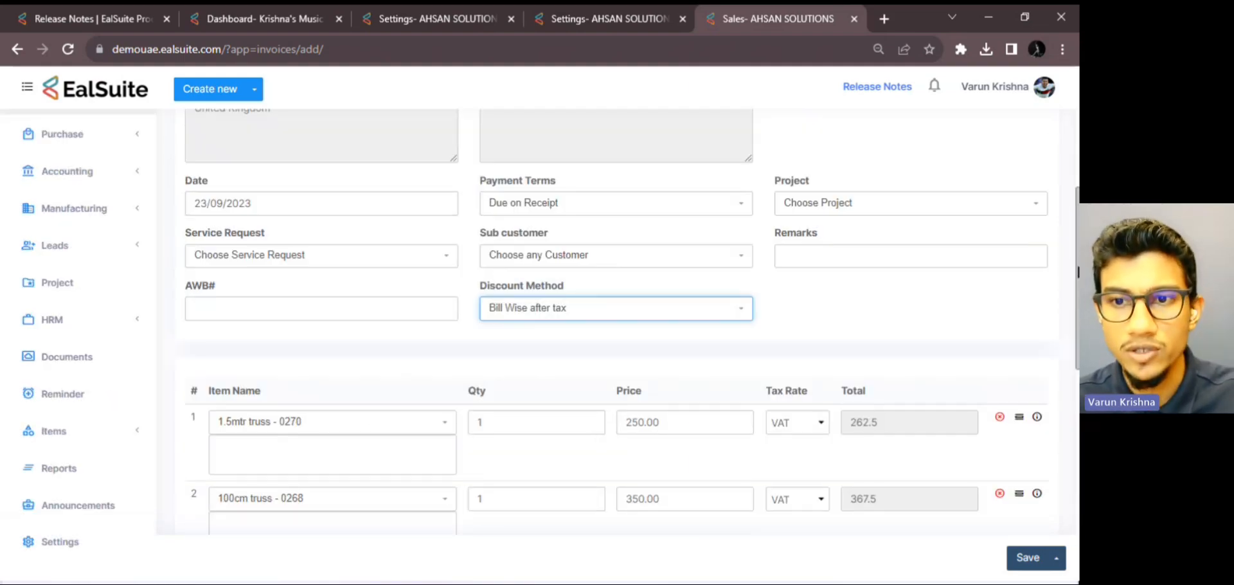
pyautogui.click(602, 313)
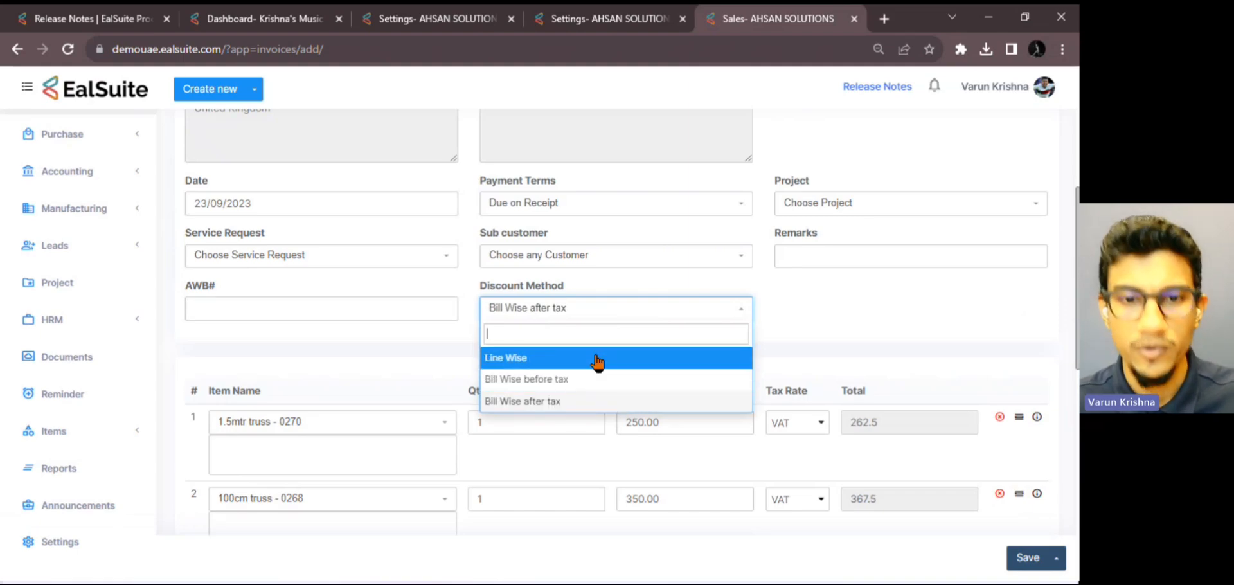
pyautogui.click(799, 332)
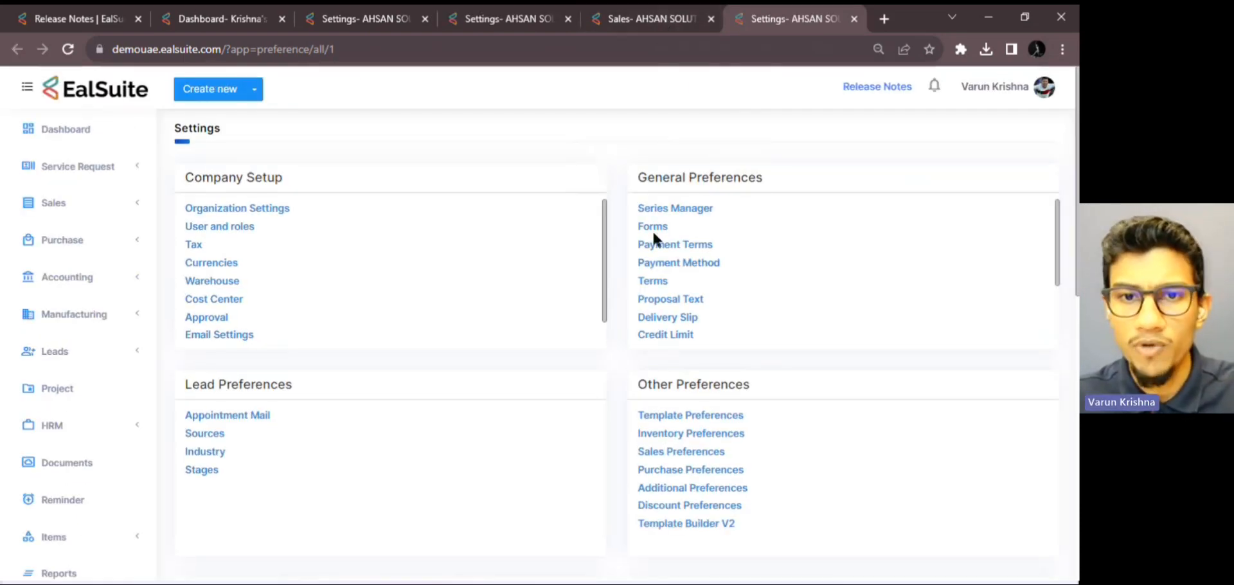
# Step: Open the Invoice form for editing in the Forms settings and exclude the Discount Method field
pyautogui.click(655, 226)
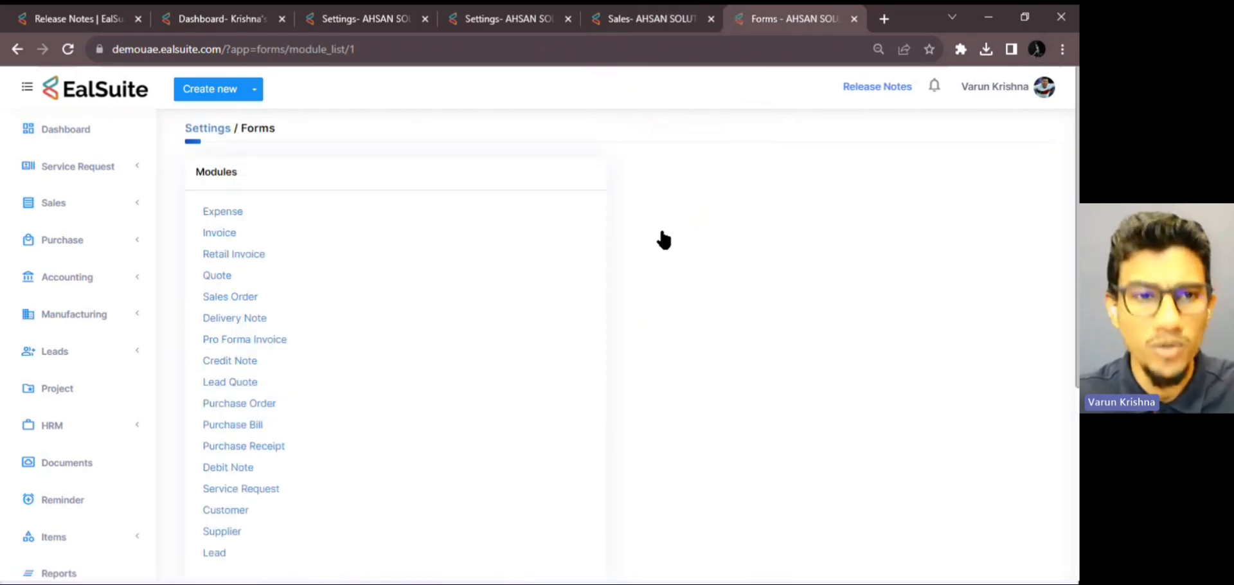
pyautogui.click(229, 236)
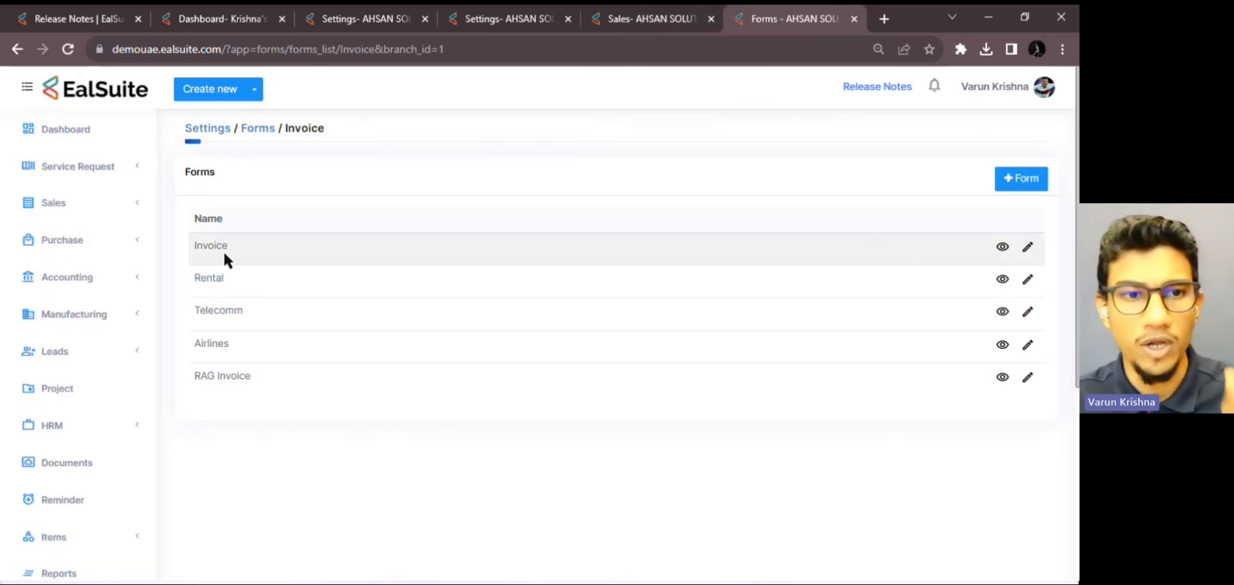
pyautogui.click(1027, 248)
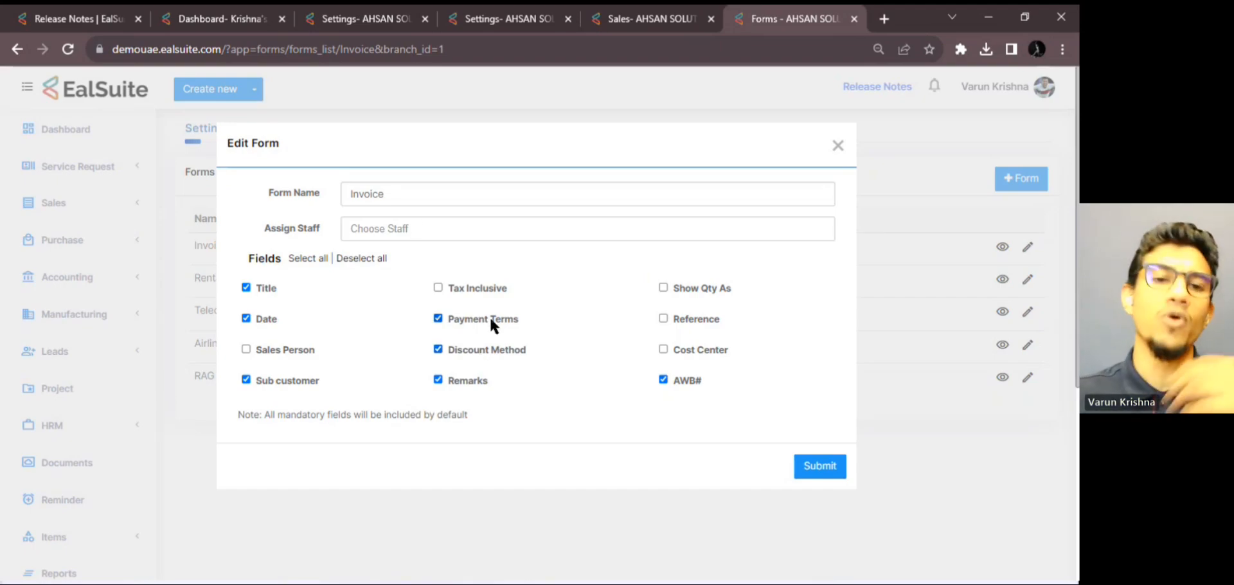
pyautogui.click(490, 350)
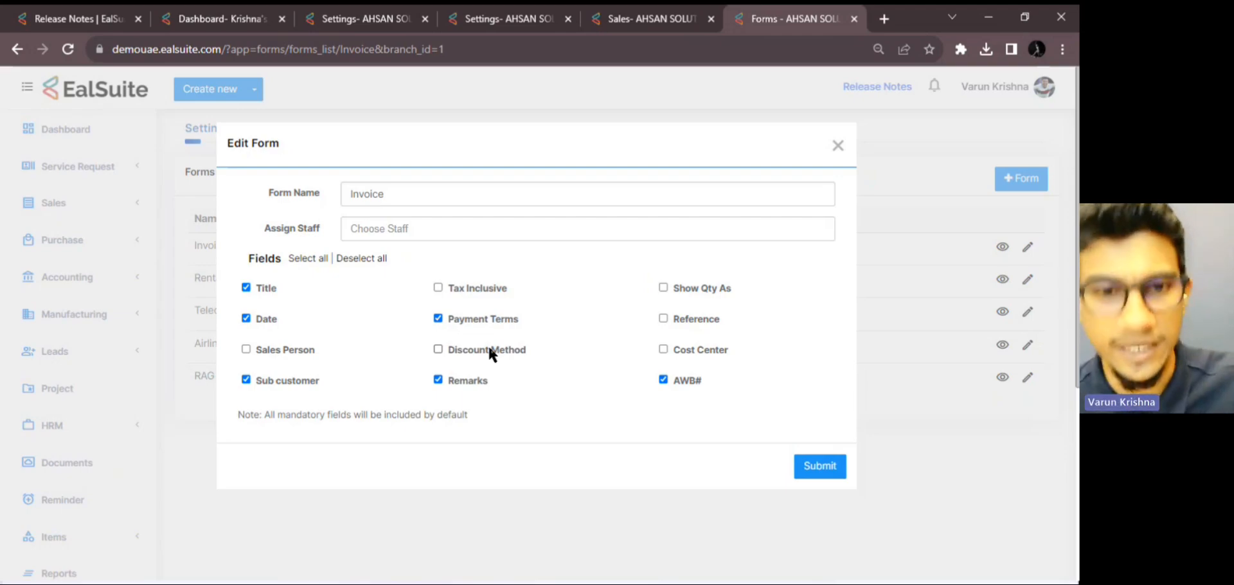
pyautogui.click(476, 229)
pyautogui.click(469, 296)
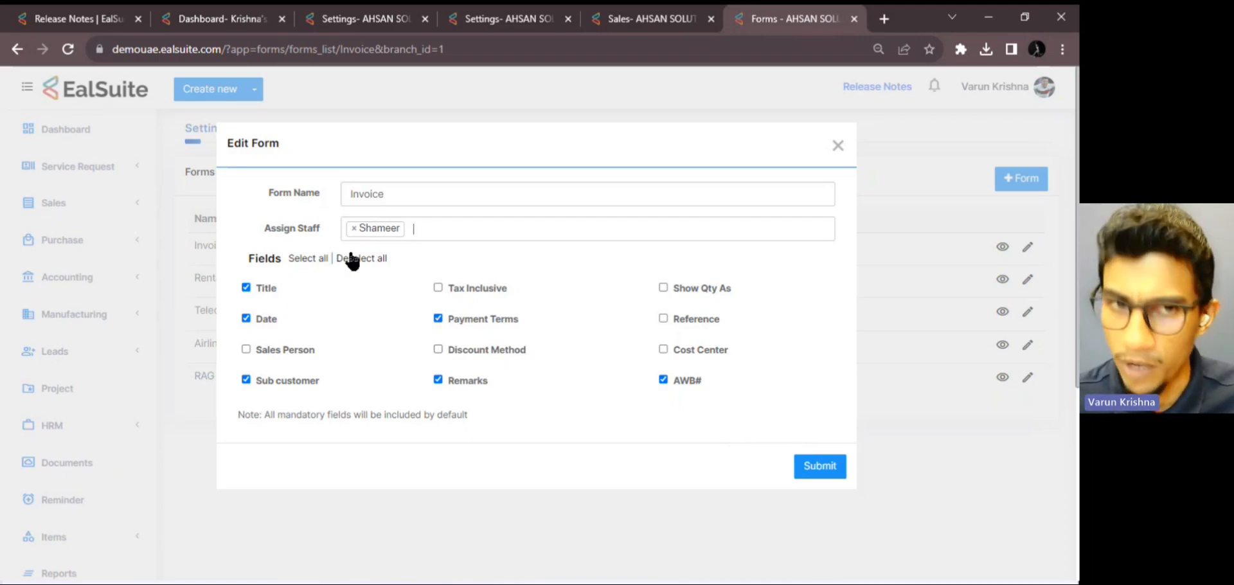
pyautogui.click(354, 228)
pyautogui.click(314, 215)
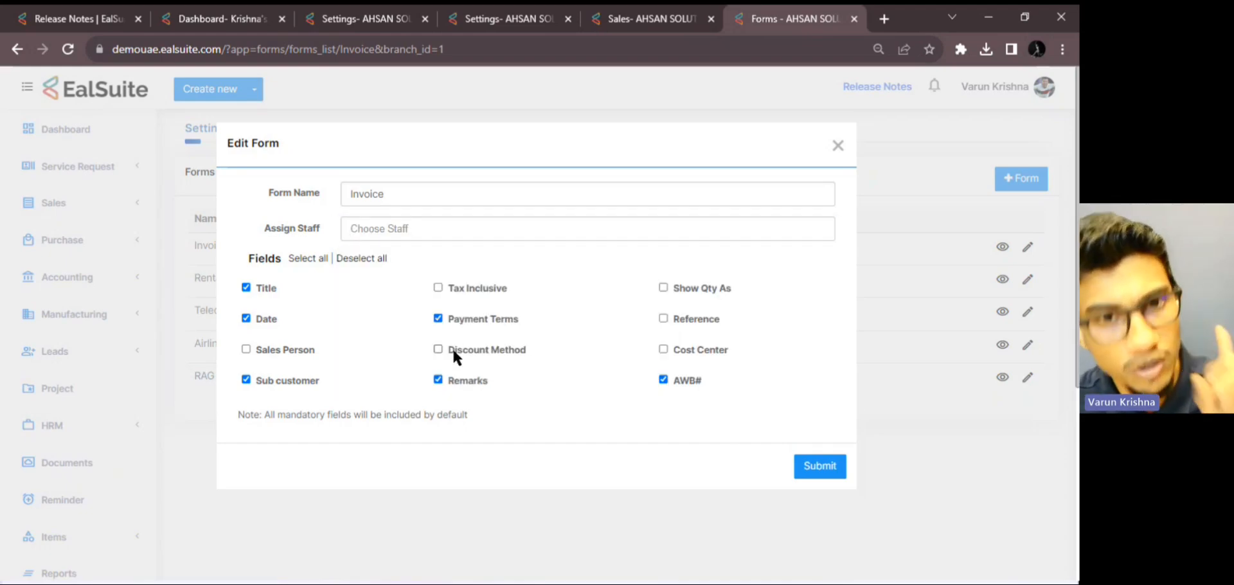
# Step: Submit the Invoice form changes and reload the new invoice page, discarding its unsaved entries
pyautogui.click(813, 465)
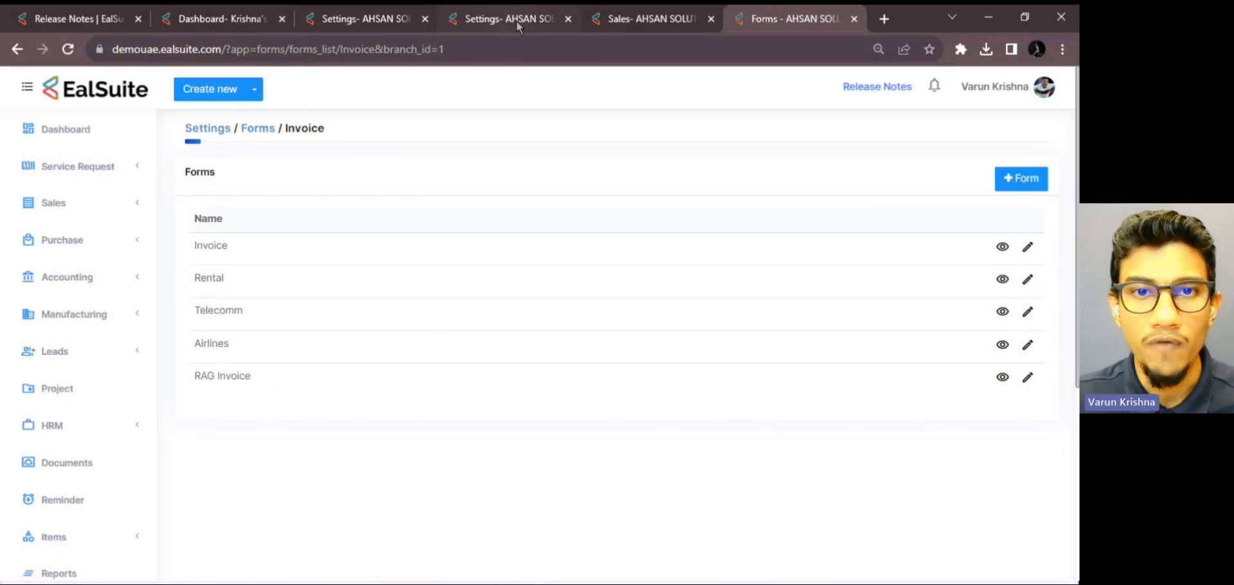
pyautogui.click(648, 19)
pyautogui.scroll(5, 861, 373)
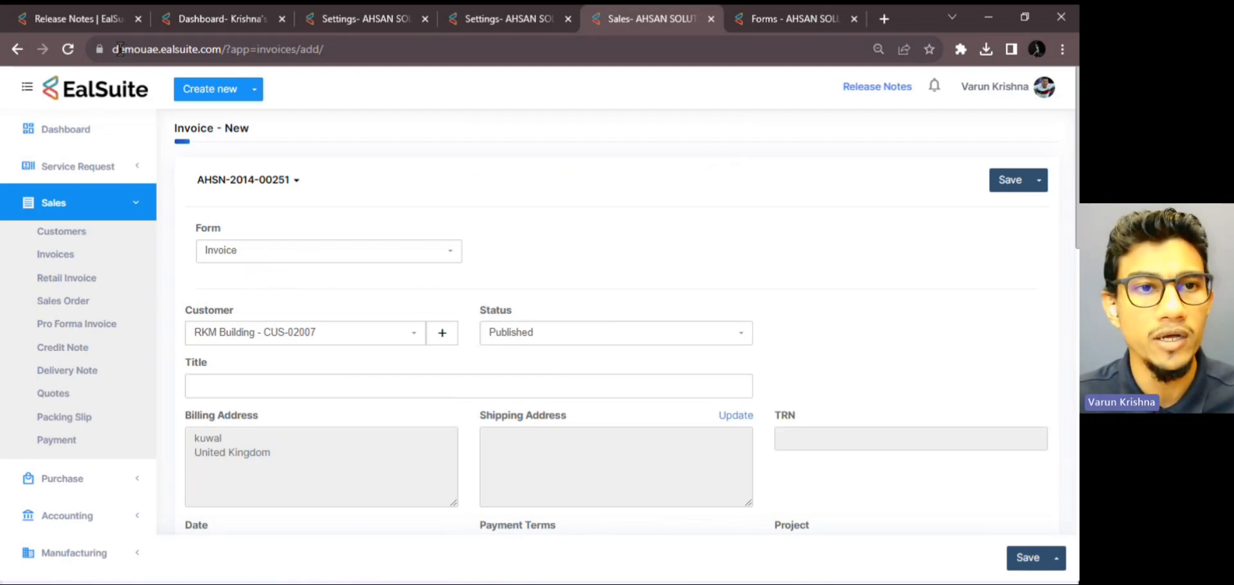
pyautogui.scroll(-4, 488, 292)
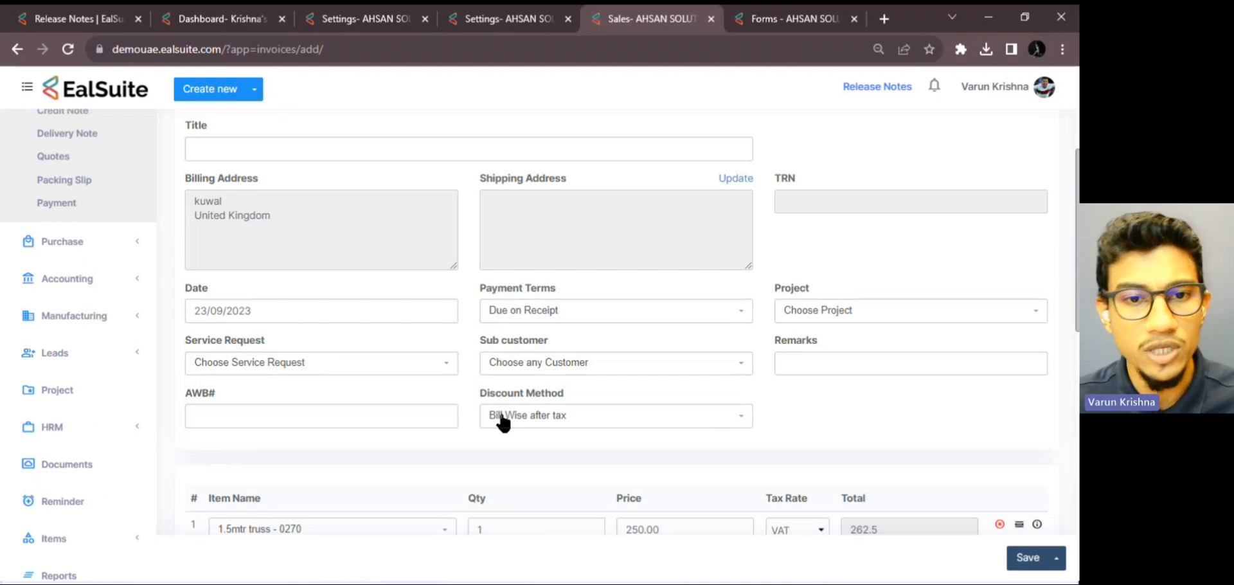
pyautogui.scroll(4, 333, 380)
pyautogui.click(68, 49)
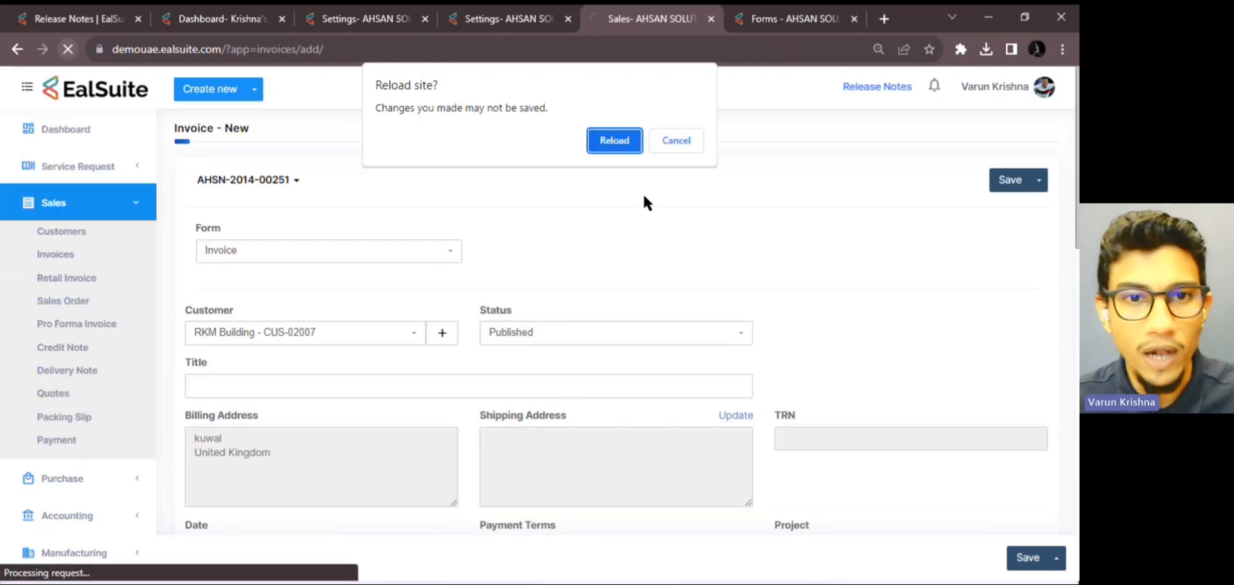
pyautogui.click(612, 138)
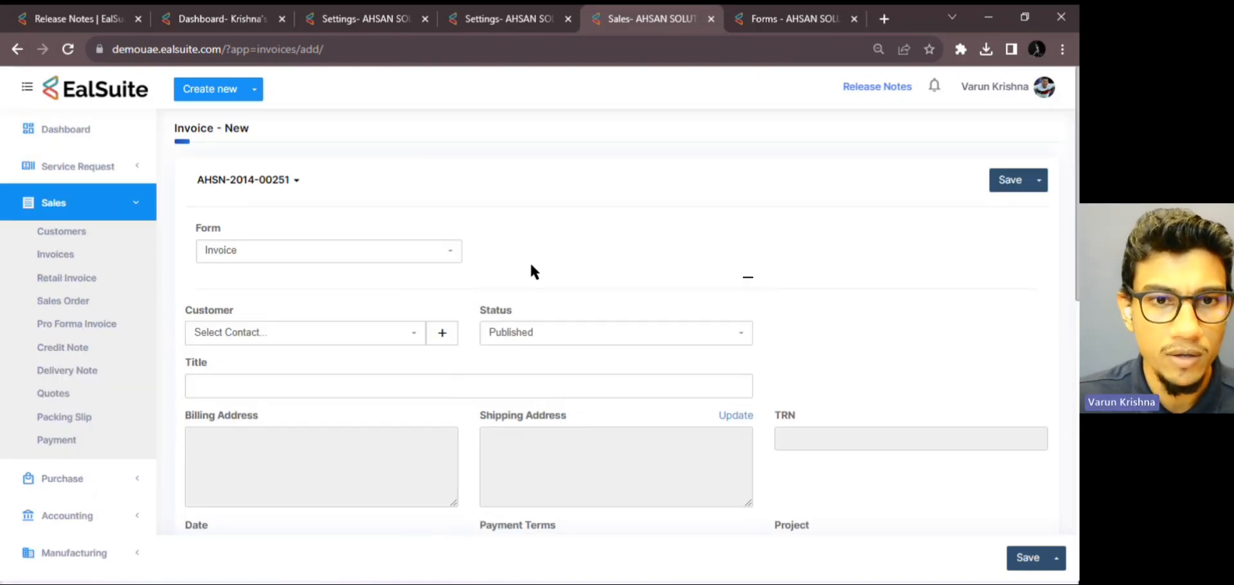
# Step: Examine the reloaded invoice's header fields, item columns and totals for the effect of excluding the Discount Method field
pyautogui.scroll(-5, 552, 265)
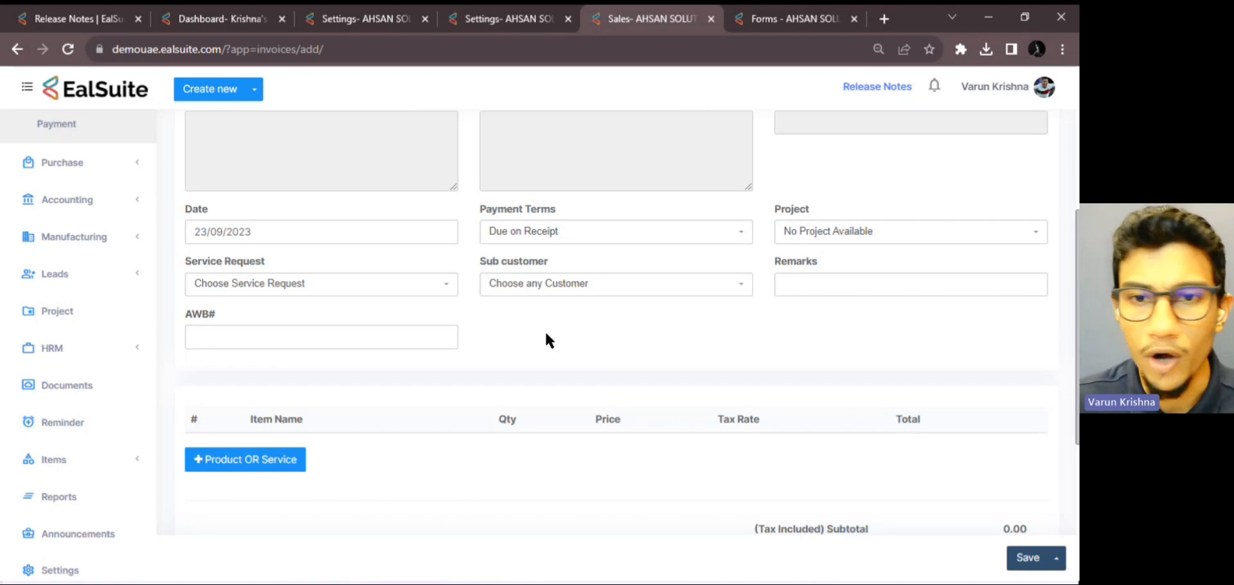
pyautogui.scroll(5, 550, 332)
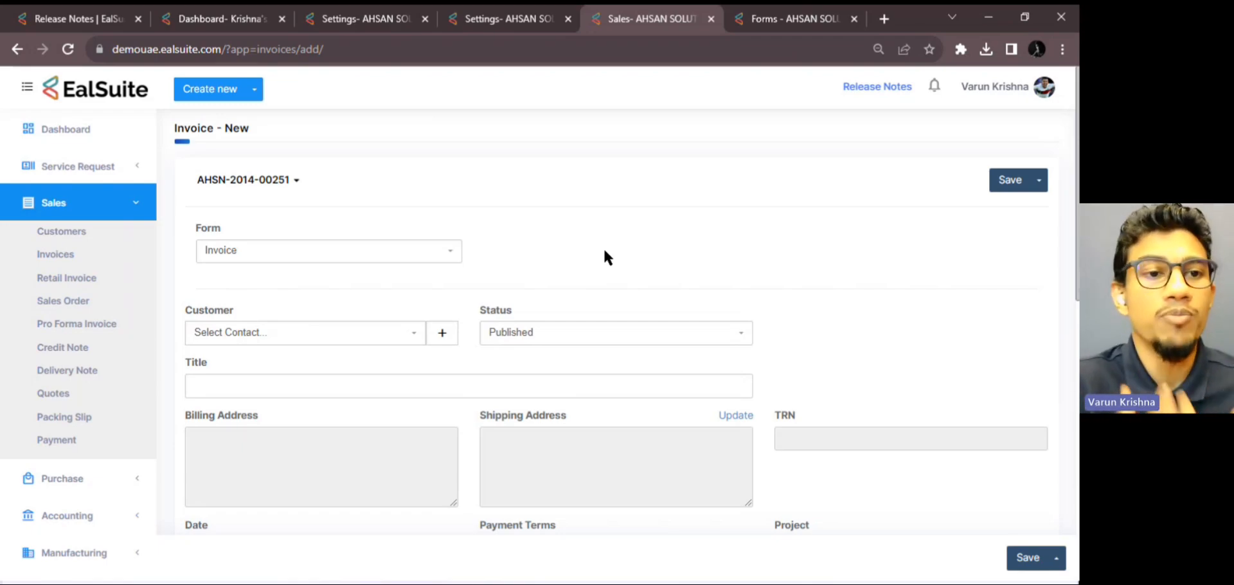
pyautogui.scroll(-8, 604, 253)
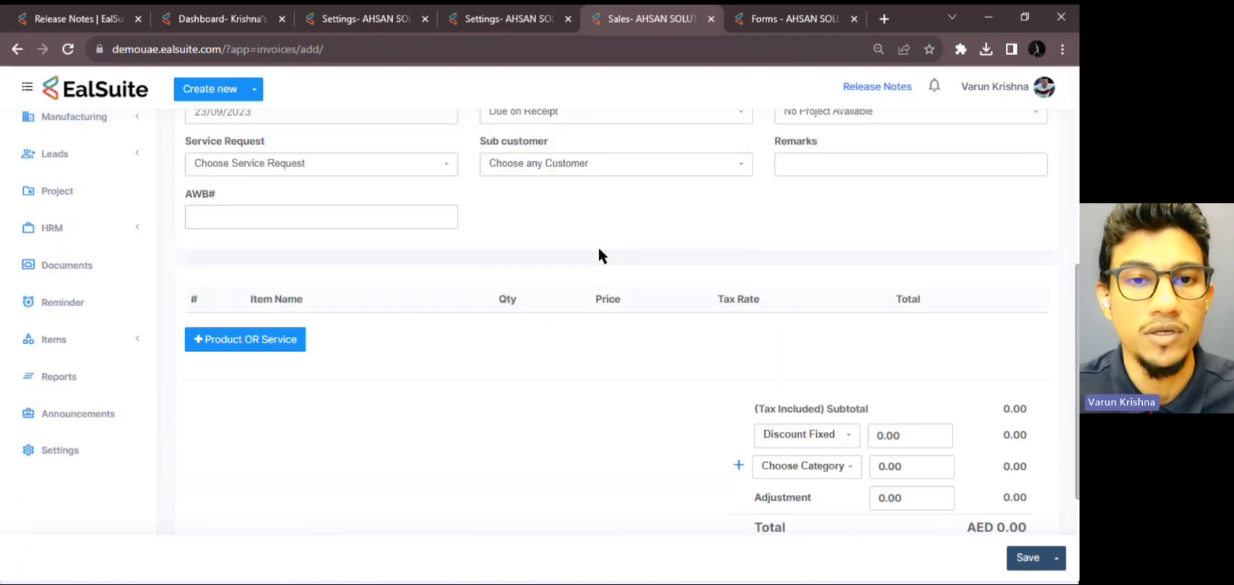
pyautogui.scroll(3, 559, 258)
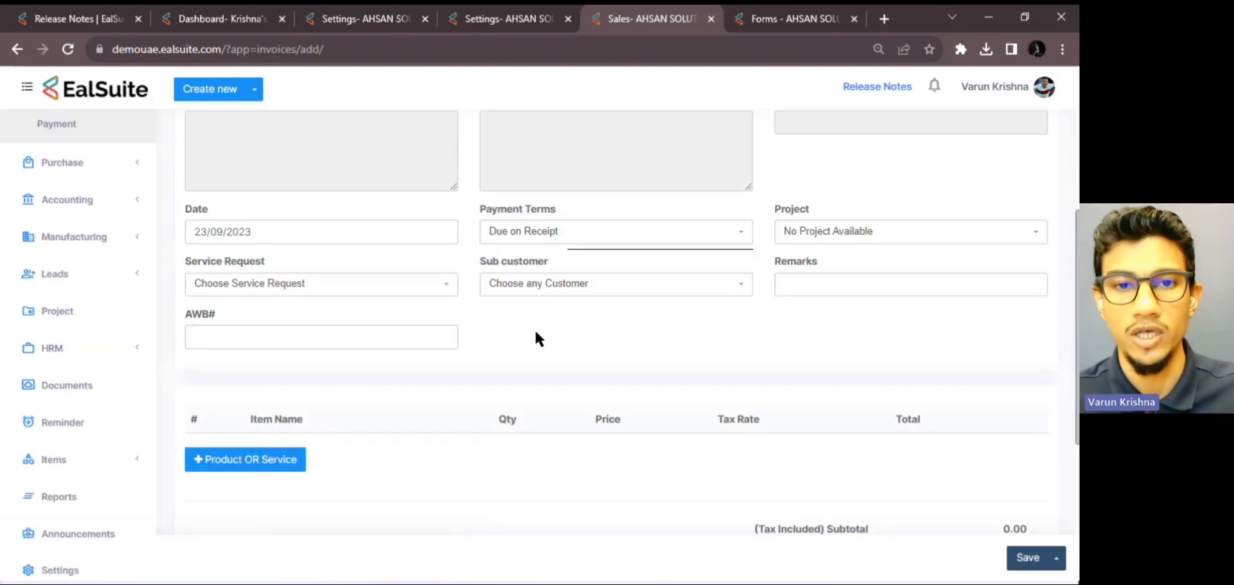
pyautogui.scroll(-3, 539, 338)
pyautogui.scroll(5, 539, 339)
pyautogui.scroll(3, 536, 331)
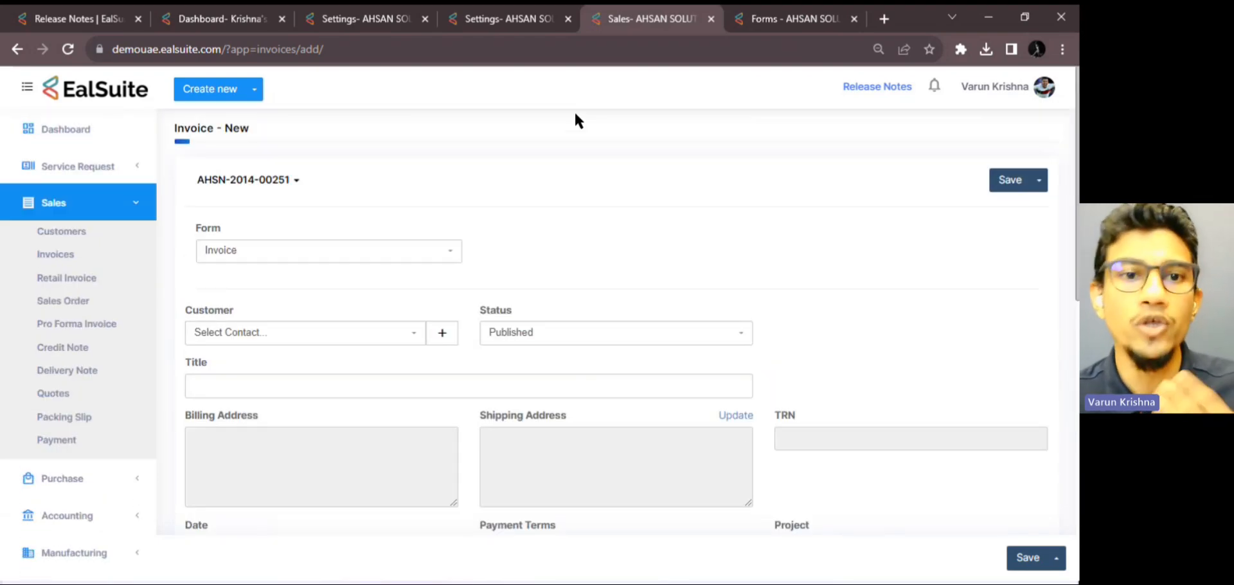